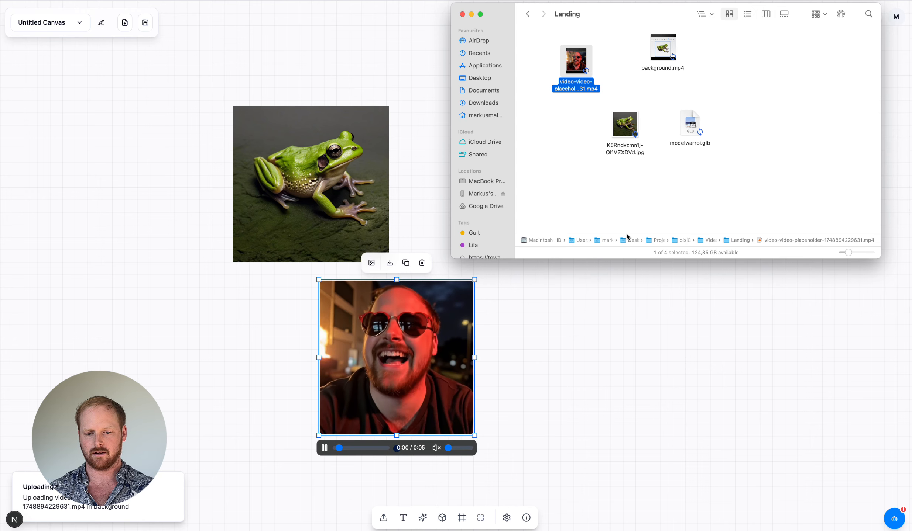
Step: Add the 3D model modelwarroi.glb from the Landing folder to the canvas beside the selfie video
drag(689, 123, 619, 329)
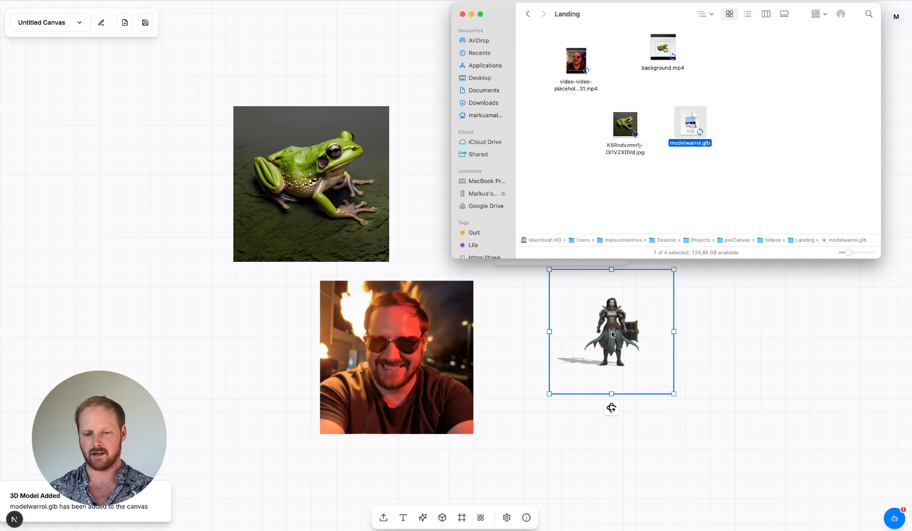
click(448, 11)
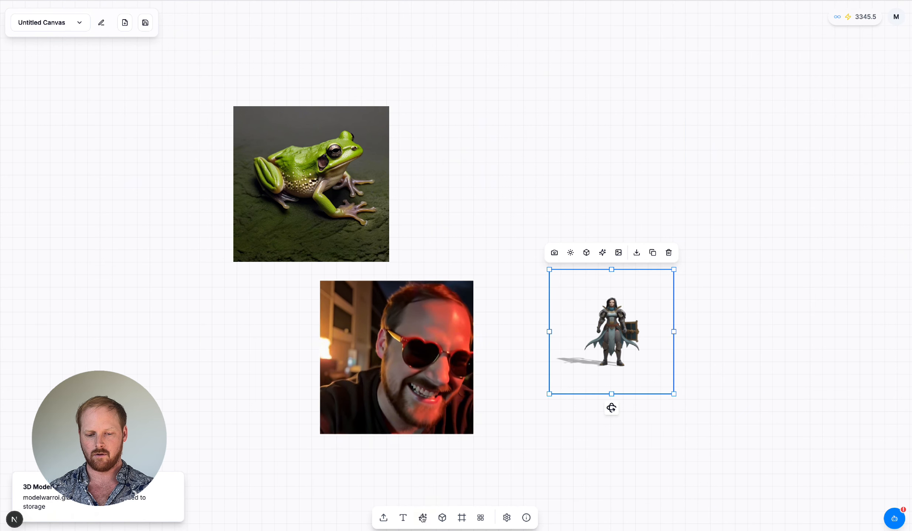
Step: Generate "A modern house with a pool and patio looking over the ocean, beautiful rendering" with GPT Image and place it beside the frog
click(422, 517)
text(A modern house with a pool and patio looking over the ocean, beautiful ren)
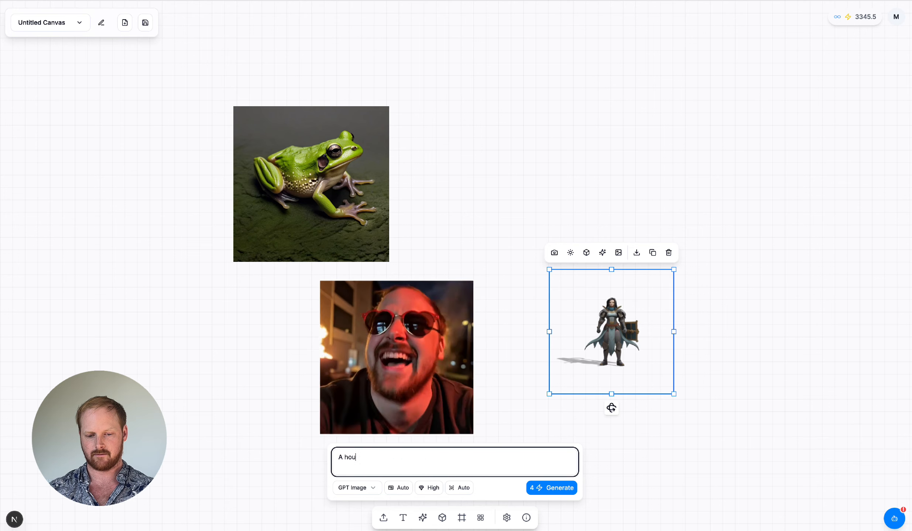
click(422, 517)
text(dering)
click(551, 488)
drag(481, 342, 576, 209)
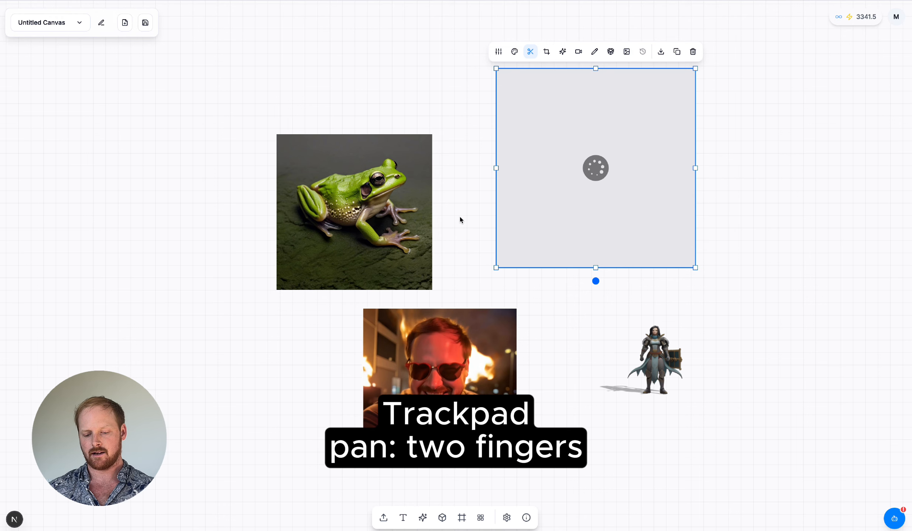
Step: Pan and zoom around the canvas to view the frog image, the house placeholder, the video and the 3D model
scroll(460, 218, right, 3)
scroll(459, 218, down, 2)
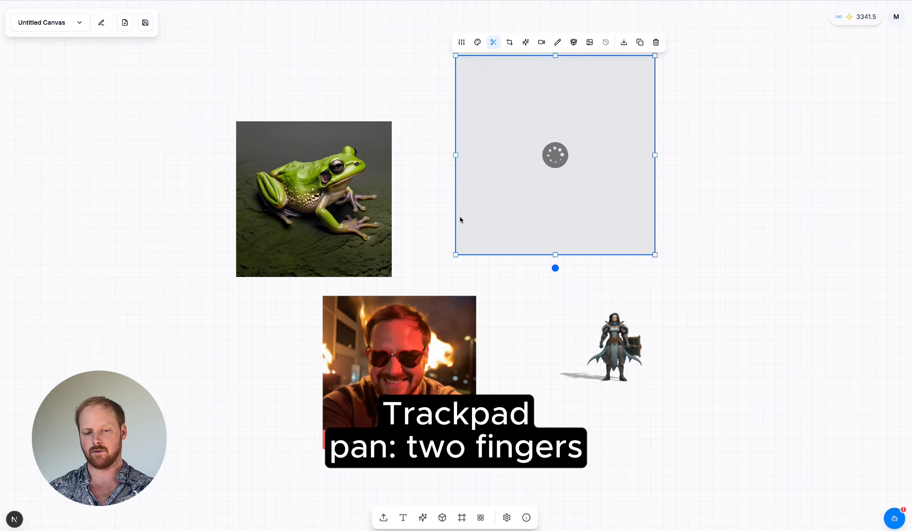
scroll(459, 218, left, 3)
scroll(459, 218, up, 2)
scroll(459, 220, right, 2)
scroll(459, 220, up, 1)
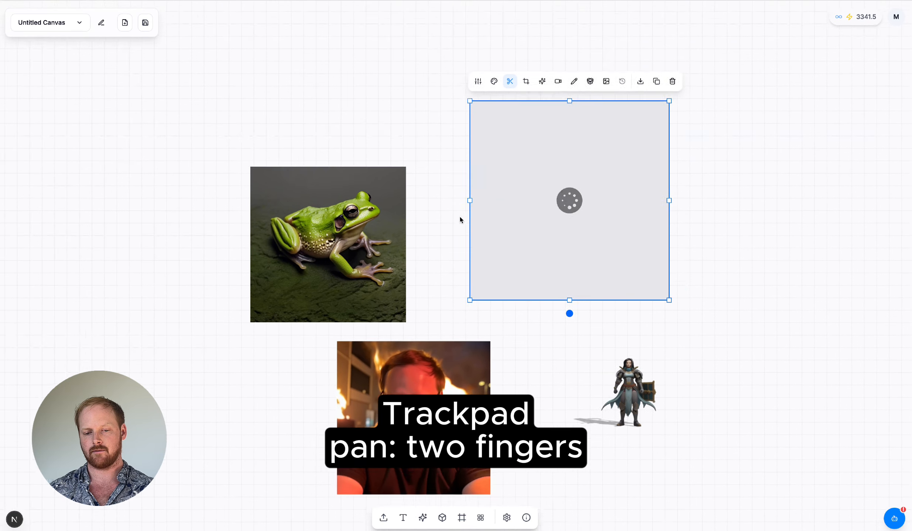
scroll(459, 220, down, 1)
scroll(459, 220, down, 5)
scroll(459, 220, up, 4)
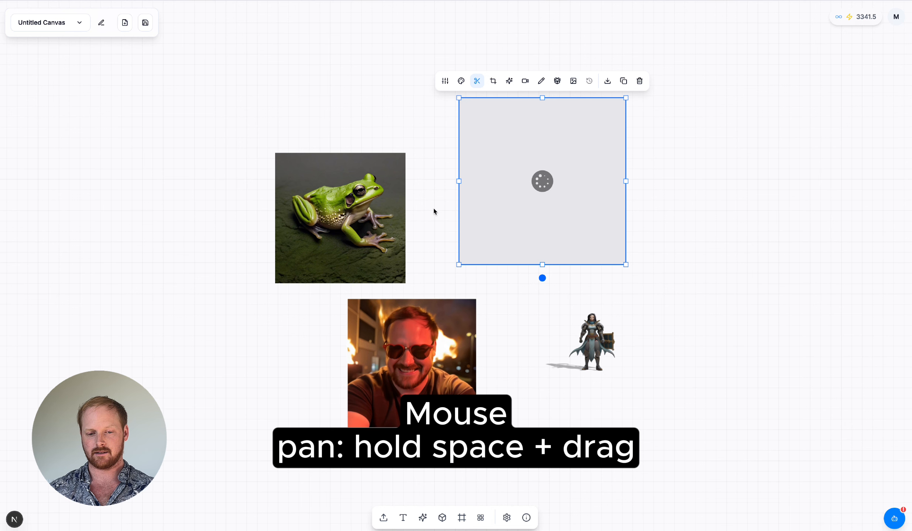
drag(425, 213, 404, 206)
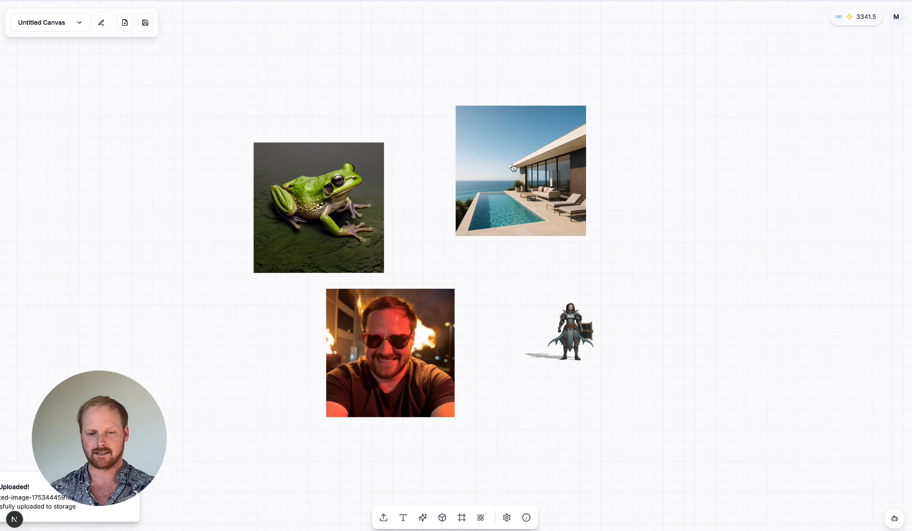
Step: Reposition the generated house image and the frog image side by side above the selfie video
drag(519, 164, 496, 182)
scroll(496, 181, left, 2)
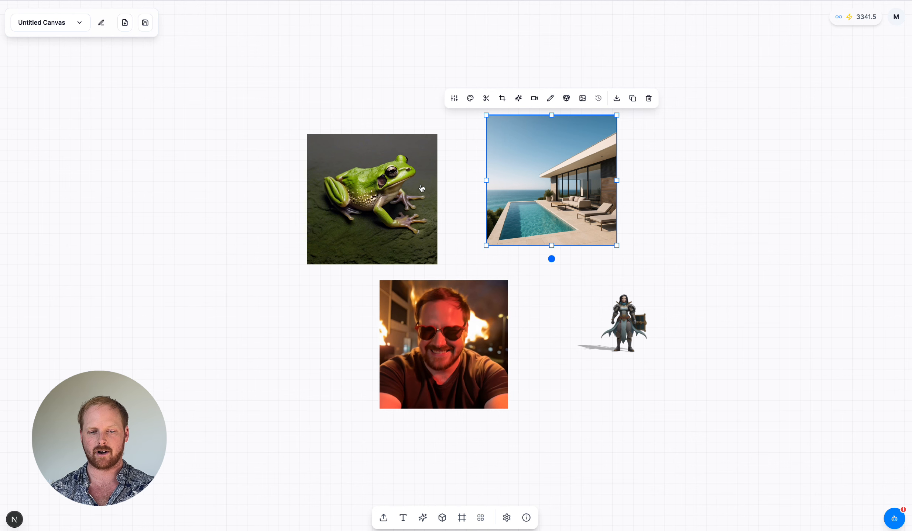
mouse_move(422, 188)
mouse_down()
mouse_move(385, 171)
mouse_move(429, 177)
mouse_up()
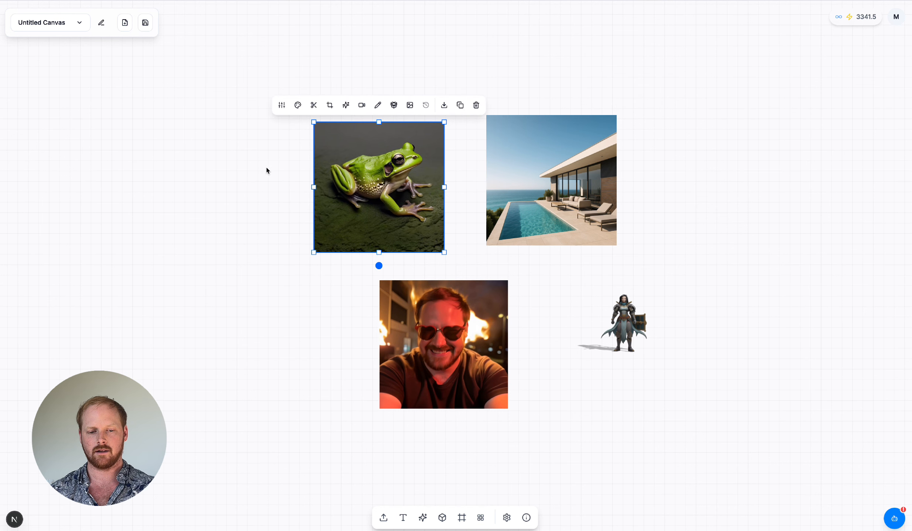
Step: Select all four canvas elements together and move them slightly up and to the left as a group
drag(257, 166, 728, 383)
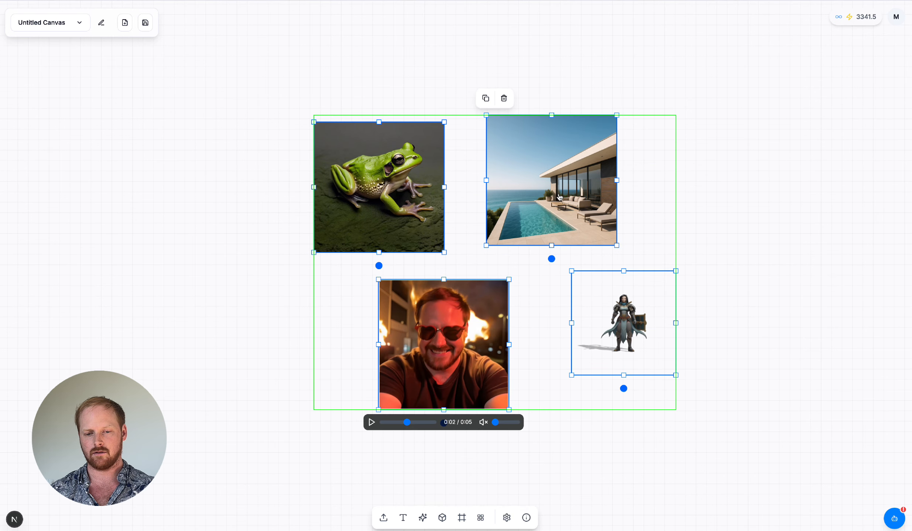
drag(560, 197, 522, 180)
Step: Duplicate the frog image, with the copy to the left of the original
click(395, 200)
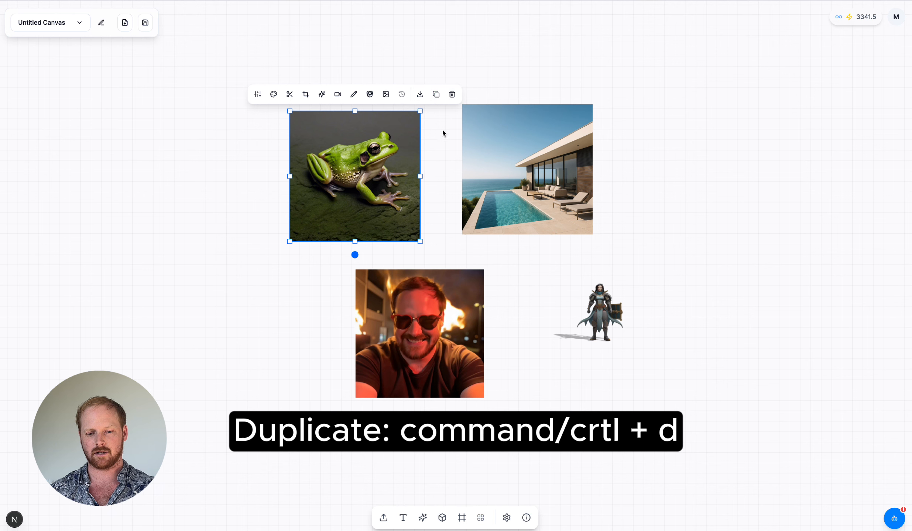
key(ctrl+d)
drag(317, 271, 378, 284)
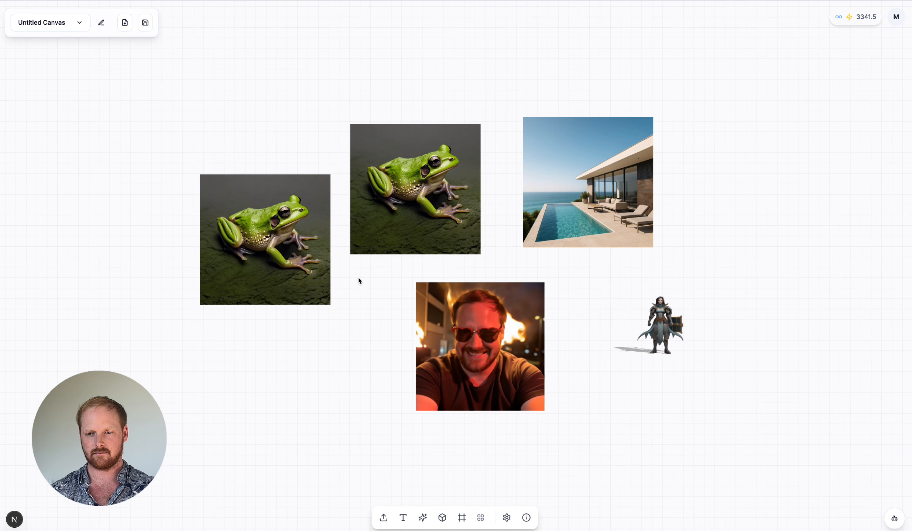
Step: Enlarge the duplicated frog image slightly from its upper-left corner
click(221, 188)
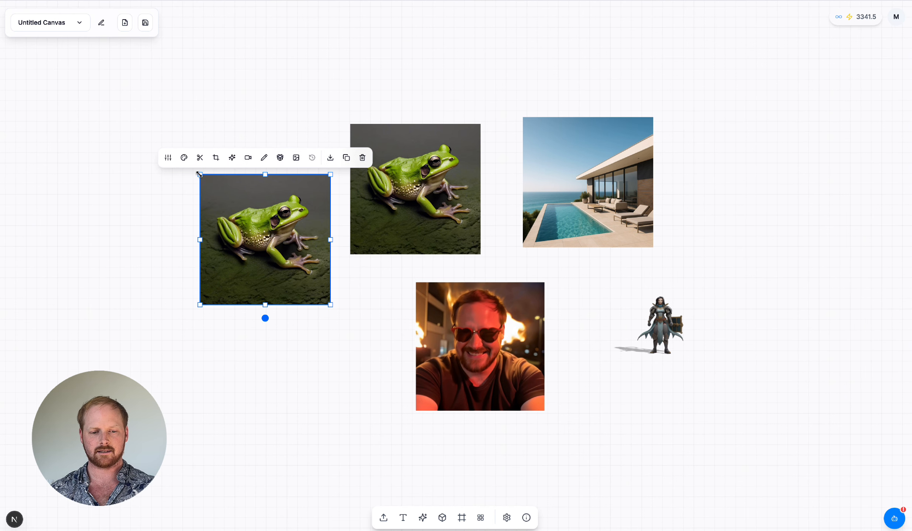
mouse_move(199, 174)
mouse_down()
mouse_move(142, 156)
mouse_move(134, 138)
mouse_move(149, 153)
mouse_move(177, 157)
mouse_move(222, 195)
mouse_move(147, 126)
mouse_move(226, 181)
mouse_move(165, 143)
mouse_move(210, 188)
mouse_move(158, 142)
mouse_move(191, 172)
mouse_up()
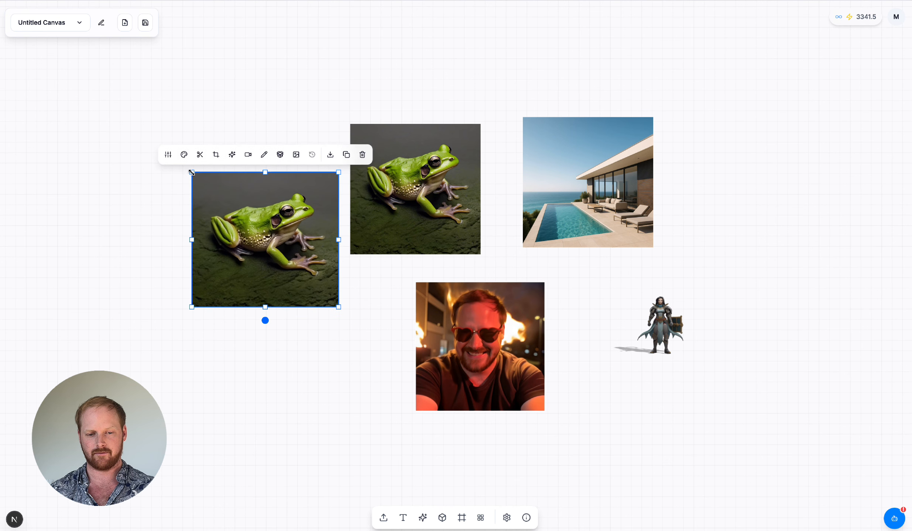
click(190, 170)
Step: Delete the original frog image and undo the deletion
click(444, 198)
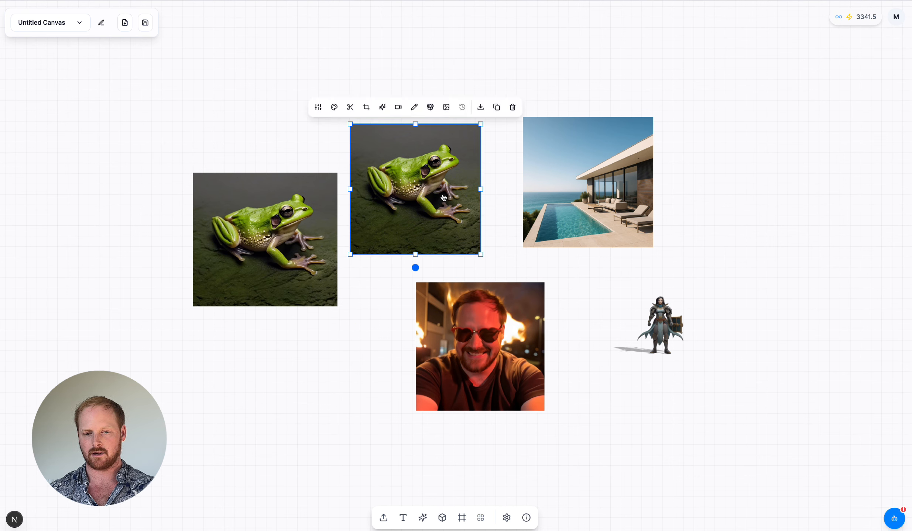
click(513, 108)
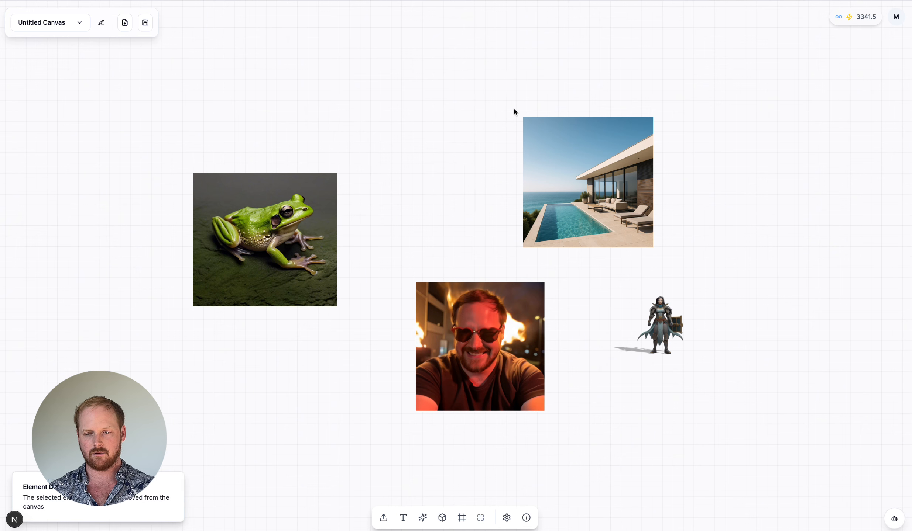
key(ctrl+z)
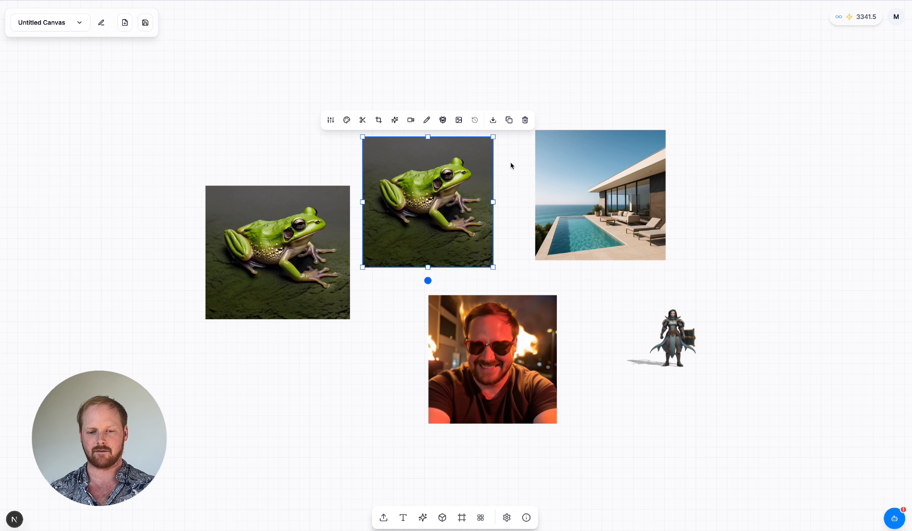
Step: Move the original frog image slightly higher on the canvas and remove its background
drag(436, 184, 440, 149)
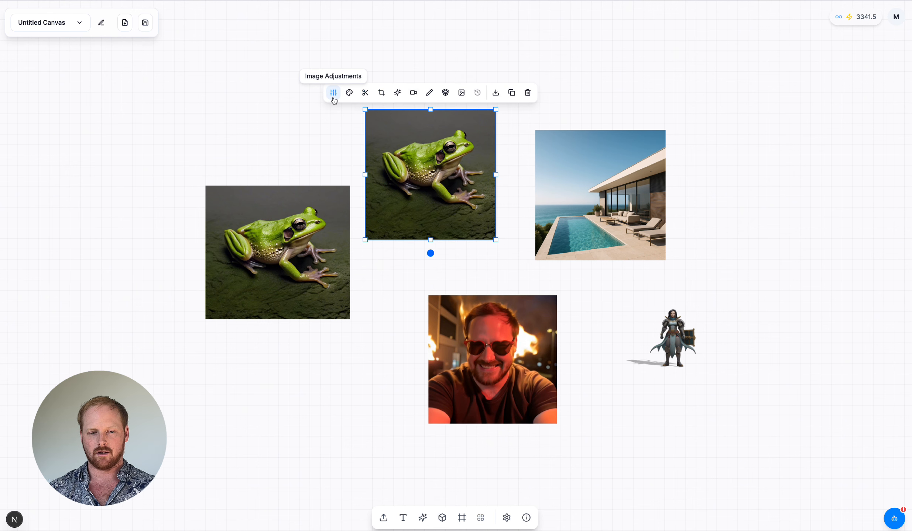
click(366, 95)
scroll(307, 116, left, 1)
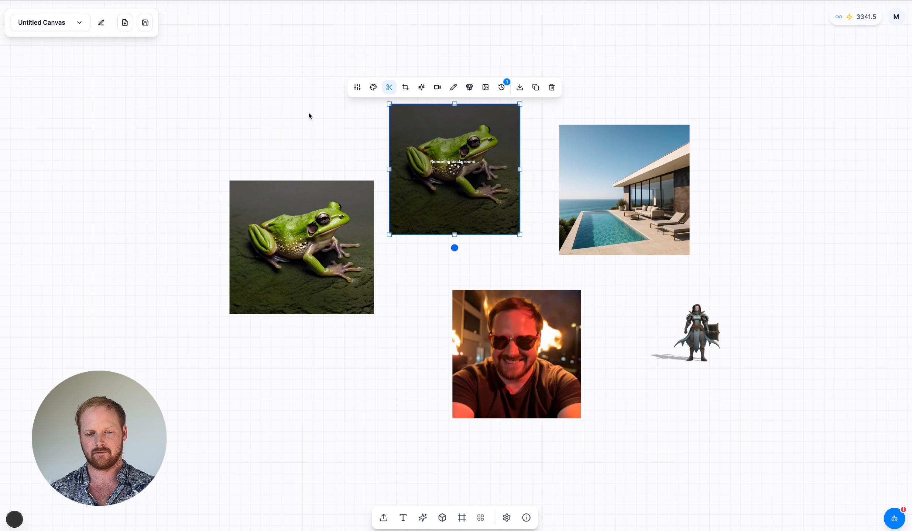
Step: Prepare an AI edit of the duplicated frog image in edit mode with the prompt "Give the frog a top hat and put it on the beach"
click(288, 207)
click(269, 170)
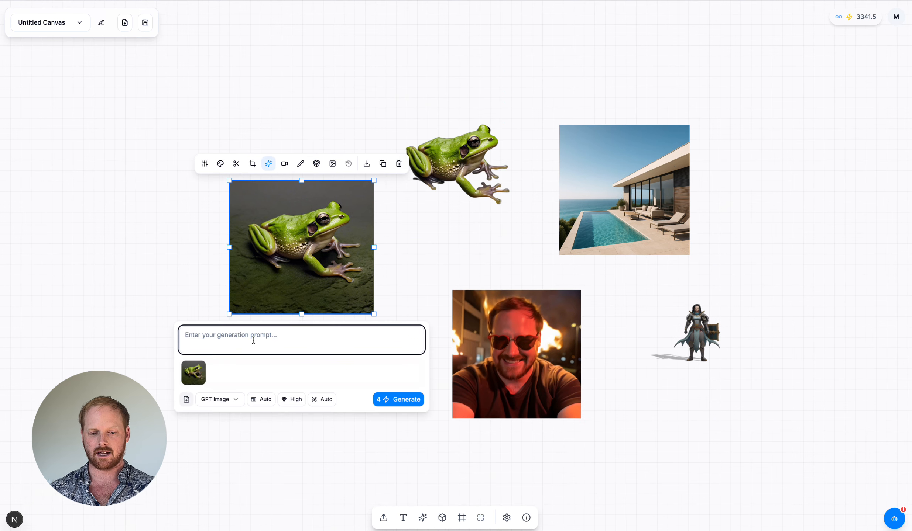
text(Give the frog a top hat and put it on the beach)
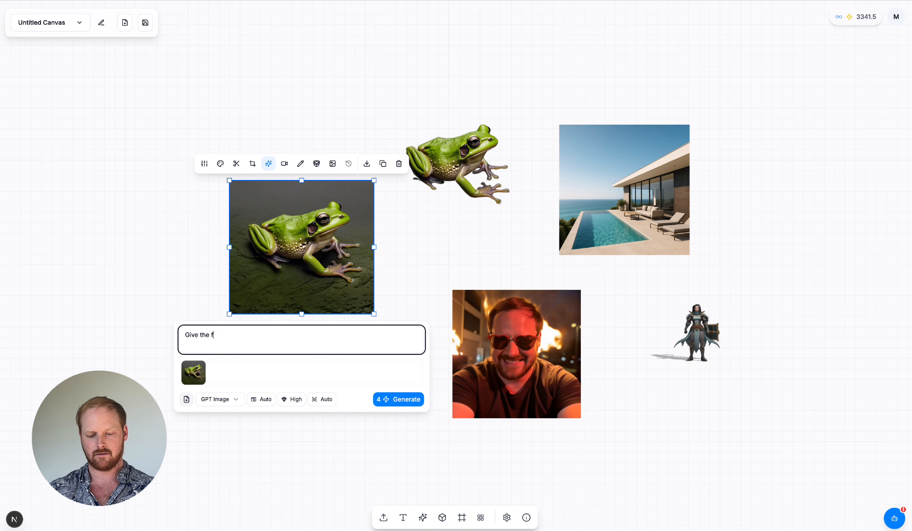
click(186, 399)
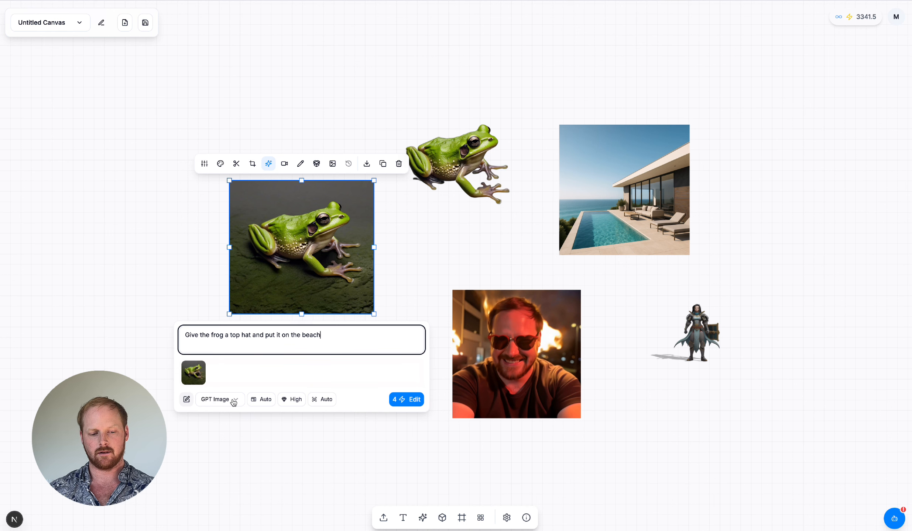
click(187, 400)
click(186, 400)
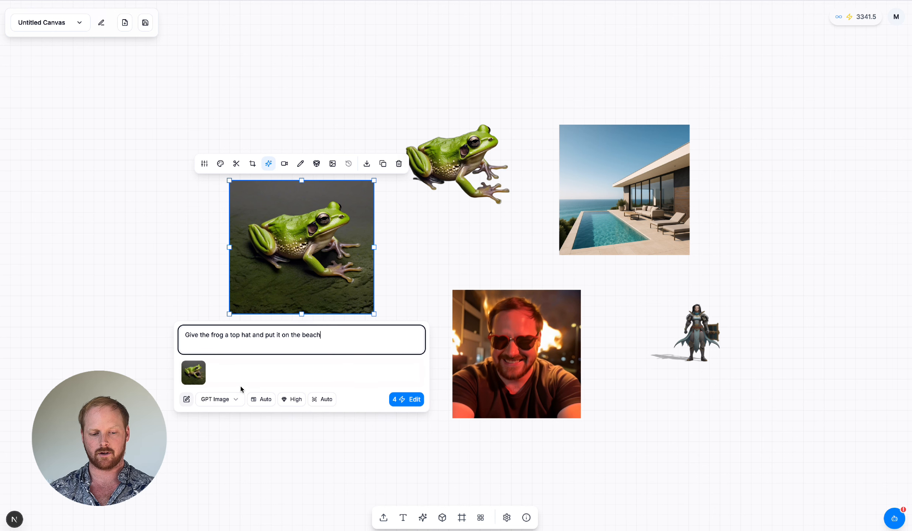
Step: Review the available model, quality and background options for the frog edit
click(234, 399)
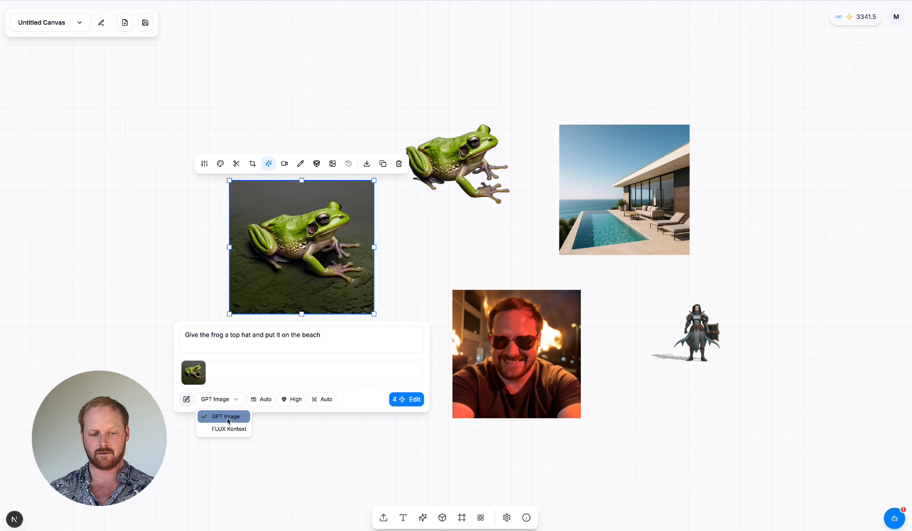
click(251, 369)
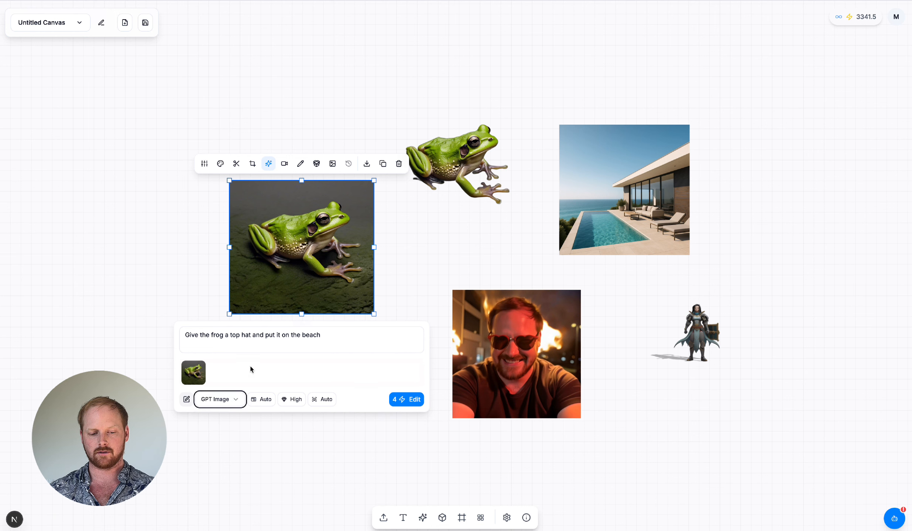
click(260, 400)
click(312, 375)
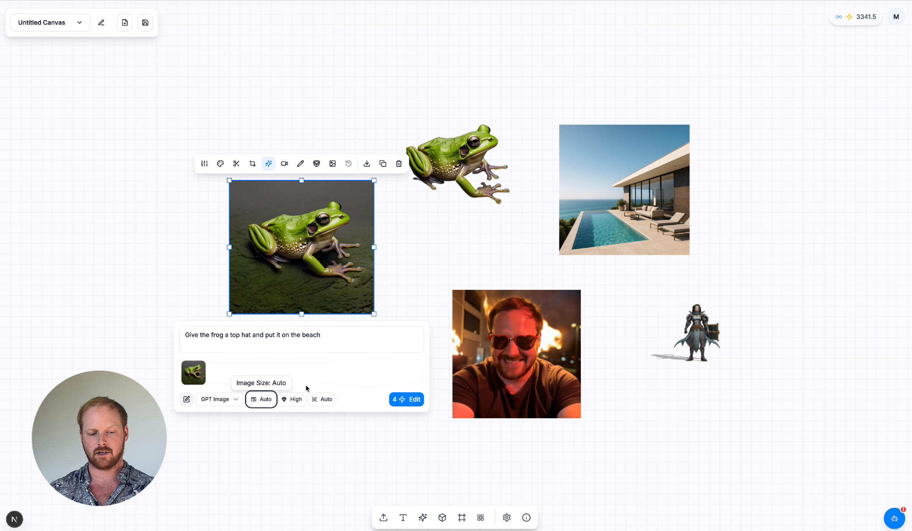
click(291, 400)
click(335, 377)
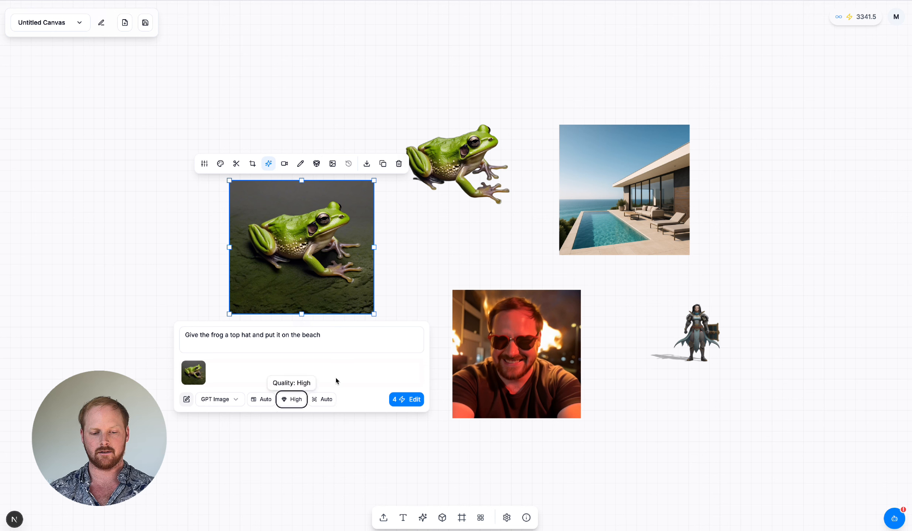
click(325, 400)
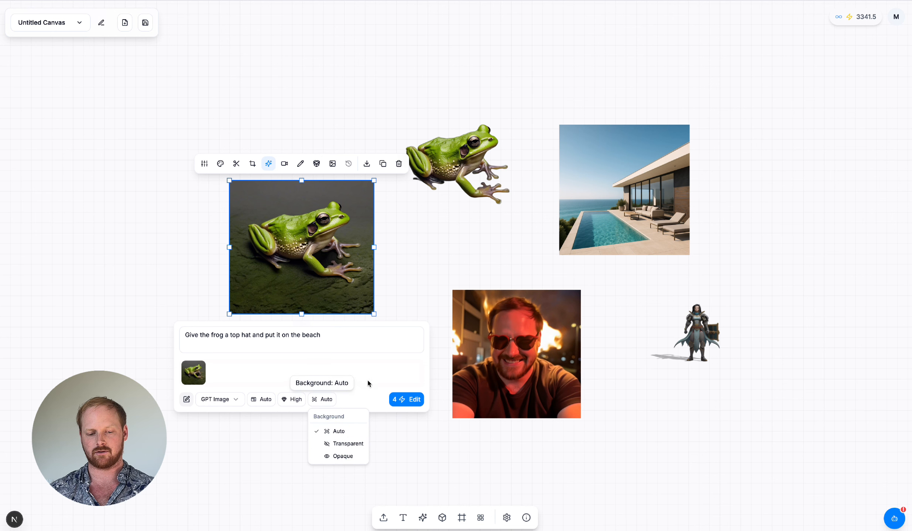
click(372, 366)
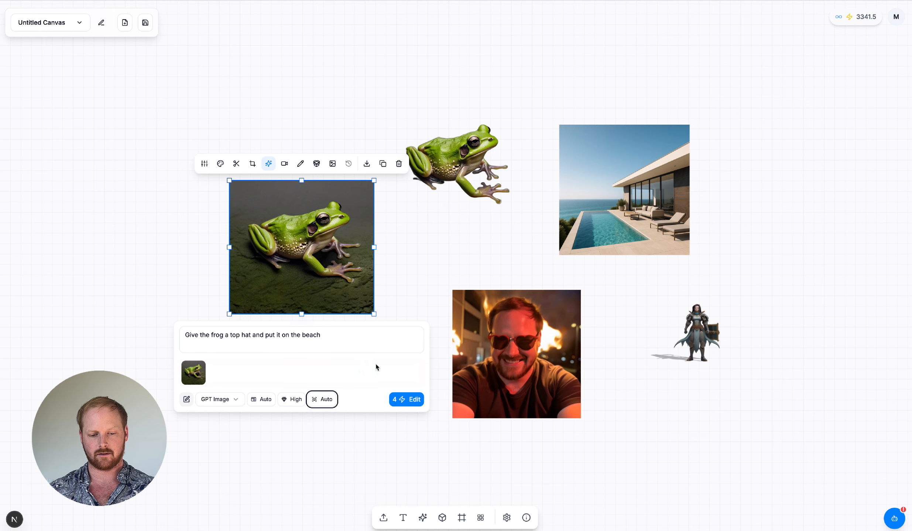
Step: Run the GPT Image edit on the duplicated frog image and deselect it
click(403, 399)
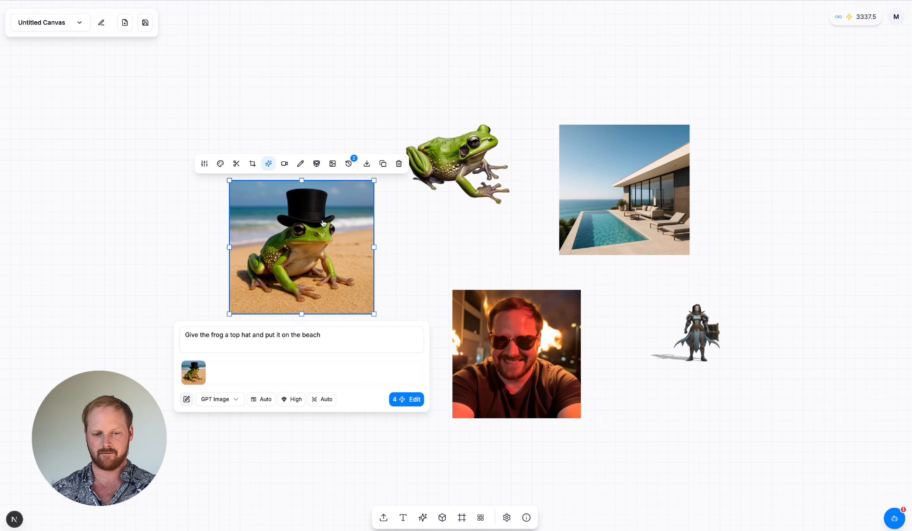
click(413, 244)
Step: Try cropping the cut-out frog image and undo the change
scroll(413, 243, up, 1)
click(445, 193)
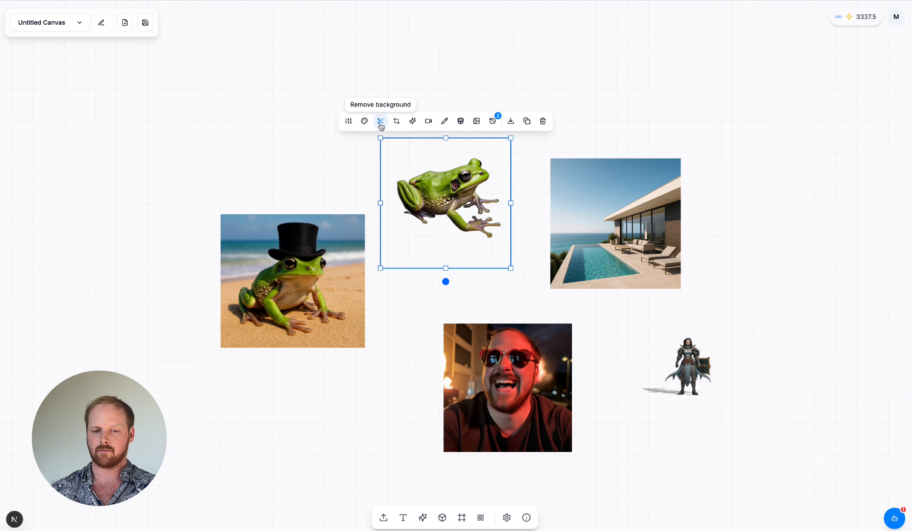
click(397, 122)
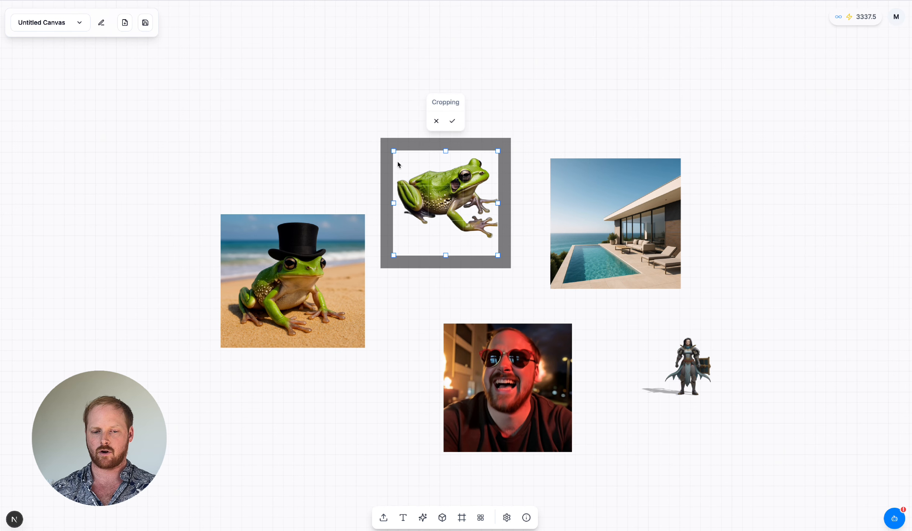
drag(397, 159, 429, 166)
key(ctrl+z)
Step: Set up drawing on the cut-out frog image with a medium pen size and the colour #aa2727
click(444, 122)
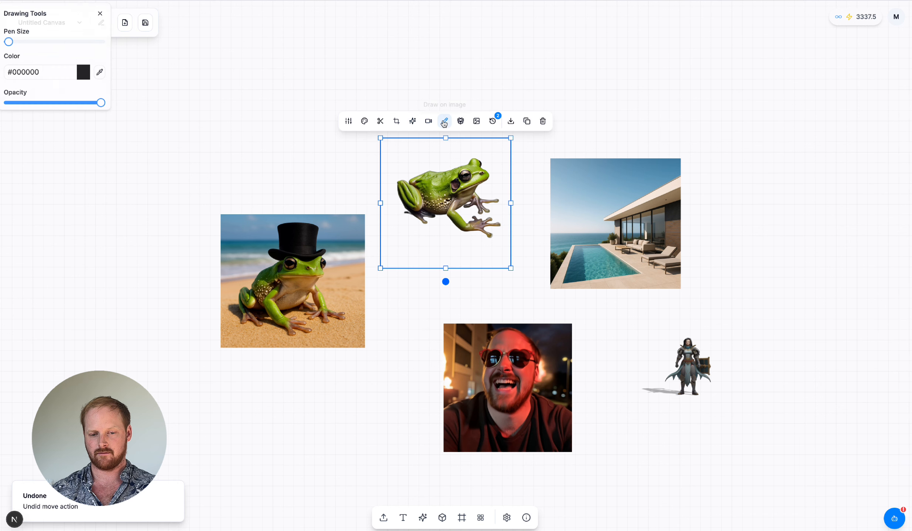
drag(8, 42, 51, 42)
click(80, 71)
click(89, 115)
click(98, 104)
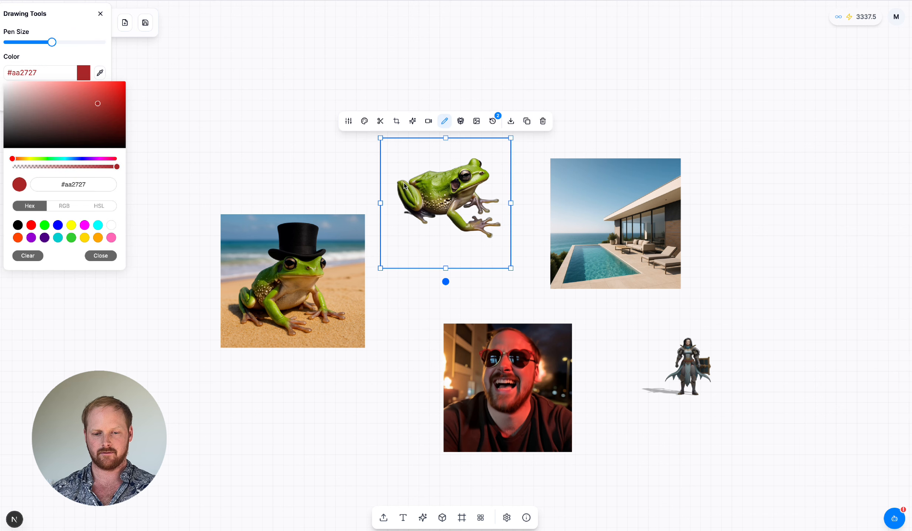
Step: Draw a thick red stroke over the cut-out frog, then set its saturation to 93% and raise its contrast and brightness
mouse_move(454, 179)
mouse_down()
mouse_move(424, 167)
mouse_move(414, 216)
mouse_move(459, 229)
mouse_up()
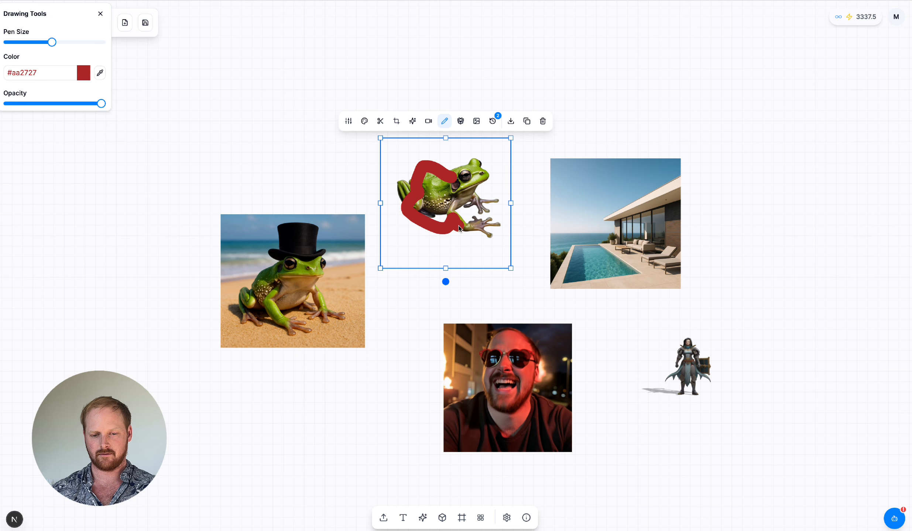
click(348, 121)
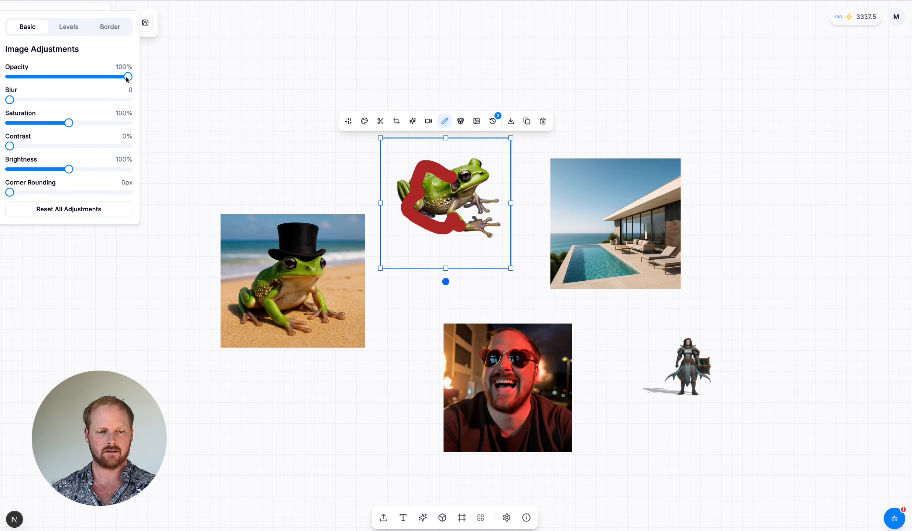
mouse_move(127, 78)
mouse_down()
mouse_move(55, 78)
mouse_move(139, 78)
mouse_up()
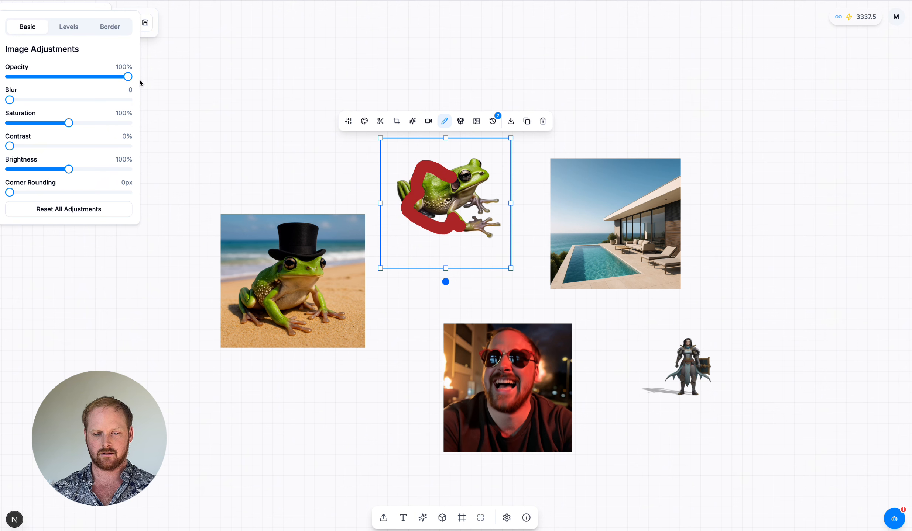
mouse_move(10, 100)
mouse_down()
mouse_move(77, 100)
mouse_move(1, 107)
mouse_up()
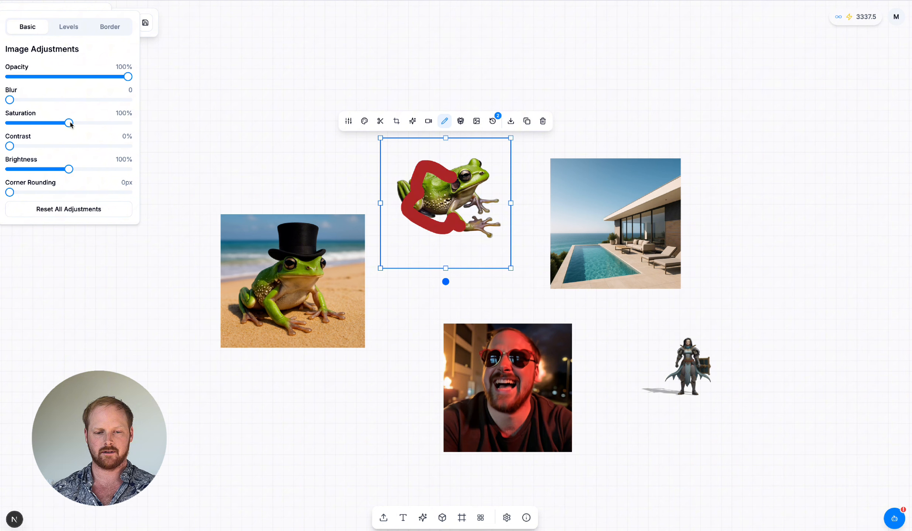
mouse_move(70, 124)
mouse_down()
mouse_move(127, 123)
mouse_move(64, 123)
mouse_up()
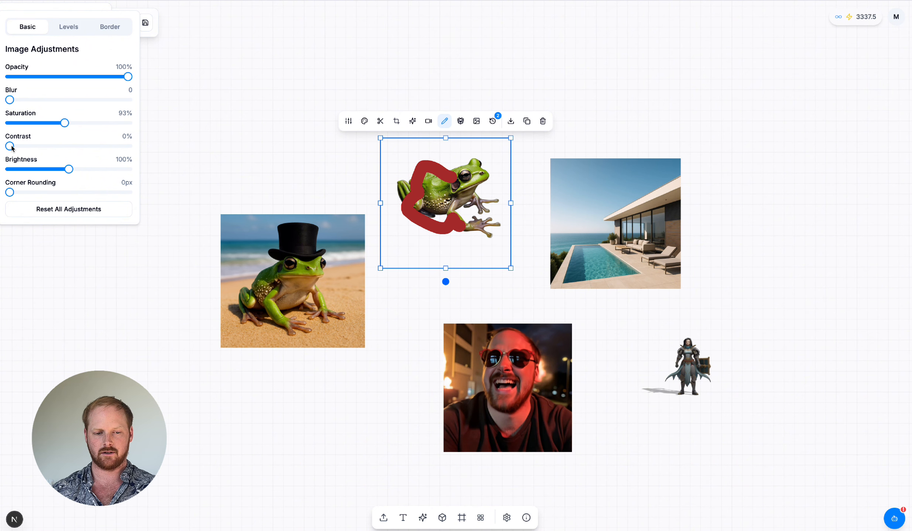
mouse_move(10, 146)
mouse_down()
mouse_move(143, 155)
mouse_move(45, 145)
mouse_move(92, 169)
mouse_move(82, 169)
mouse_up()
Step: Give the pool villa image a solid blue border 41px thick, positioned outside the image
click(550, 170)
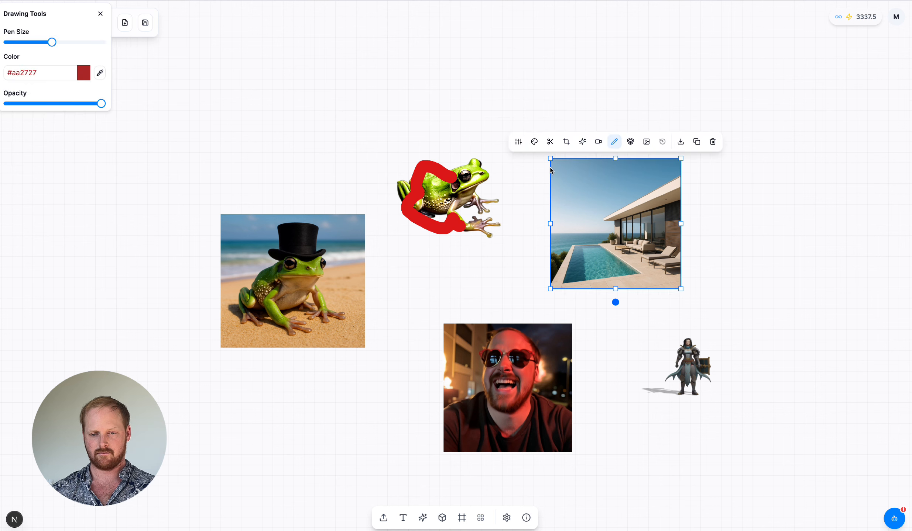
click(109, 27)
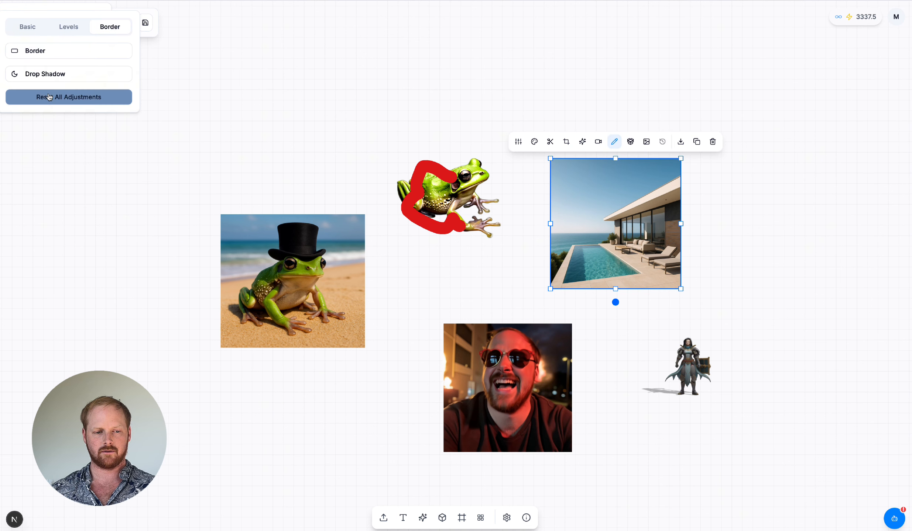
click(59, 51)
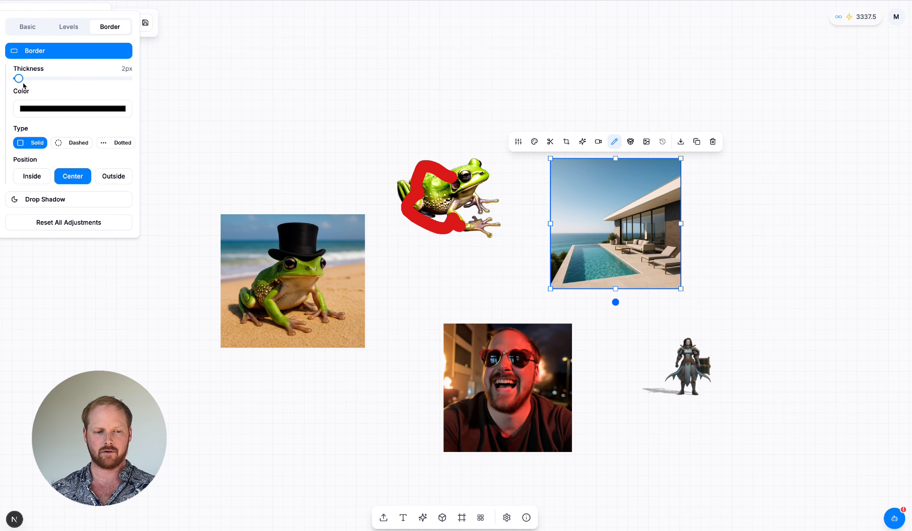
drag(18, 79, 62, 78)
click(76, 109)
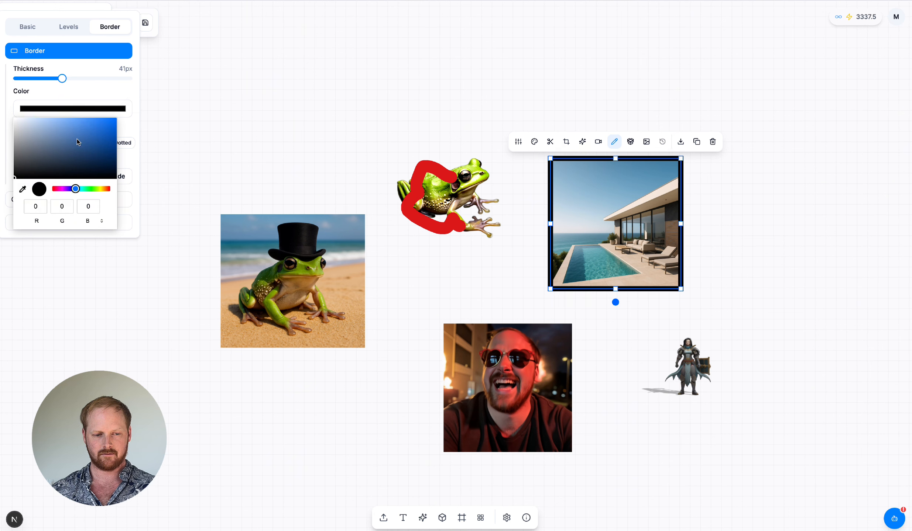
click(77, 142)
click(90, 117)
click(114, 177)
Step: Add a drop shadow to the villa image with distance 42px, blur 20px, opacity 89% and angle 63°, and strongly round its corners
click(72, 200)
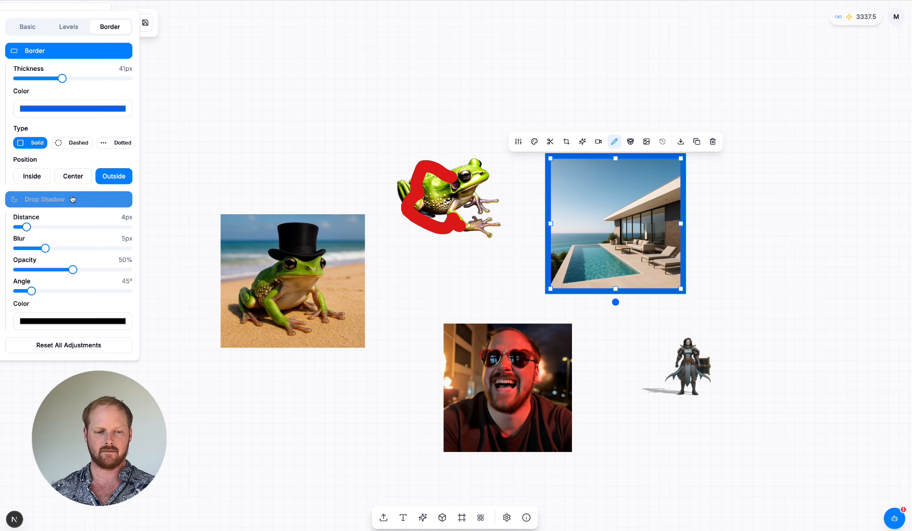
drag(29, 228, 60, 227)
drag(45, 249, 128, 248)
drag(72, 269, 116, 270)
drag(32, 291, 36, 293)
drag(59, 227, 111, 227)
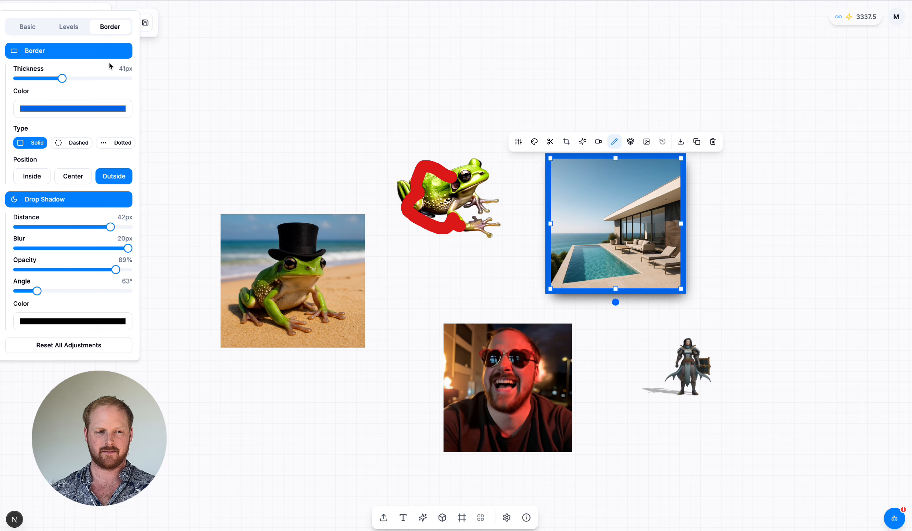
click(27, 27)
drag(6, 193, 109, 197)
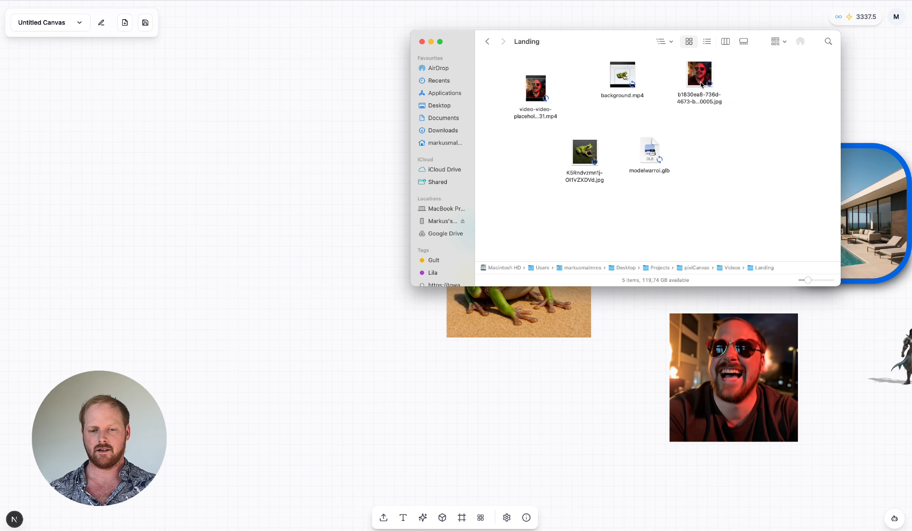
Step: Add another photo of the man in sunglasses to the canvas and move the hatted frog image beside it
drag(698, 76, 349, 251)
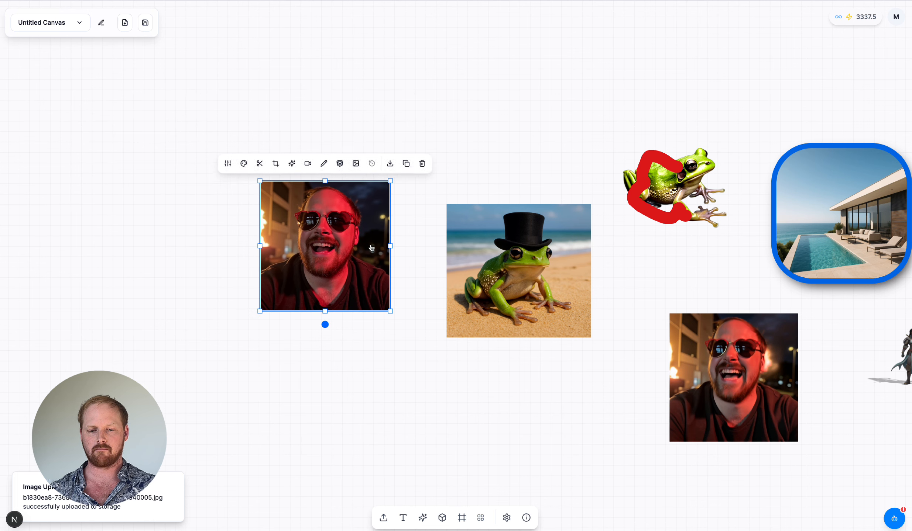
drag(494, 260, 464, 239)
Step: Combine the new photo and the hatted frog image with GPT Image using the prompt "Put the animal on the shoulder of the man"
shift+click(320, 231)
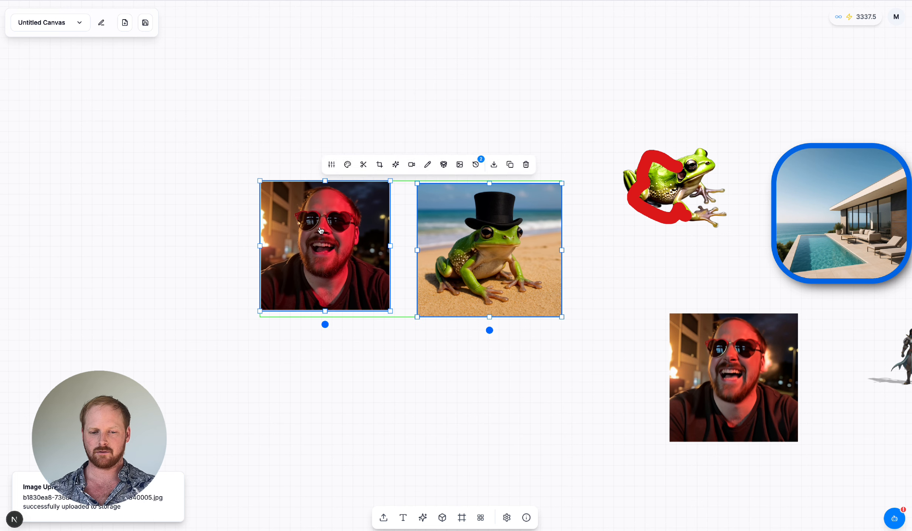
click(378, 164)
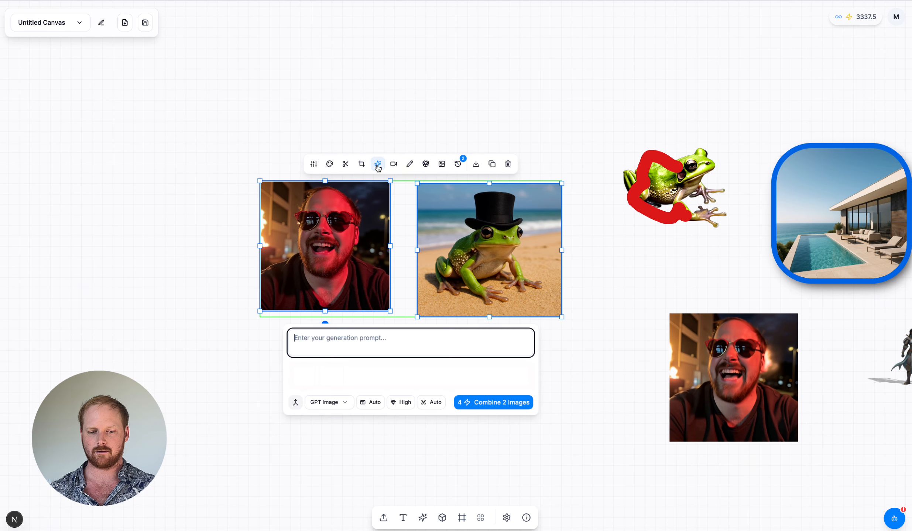
scroll(425, 257, down, 1)
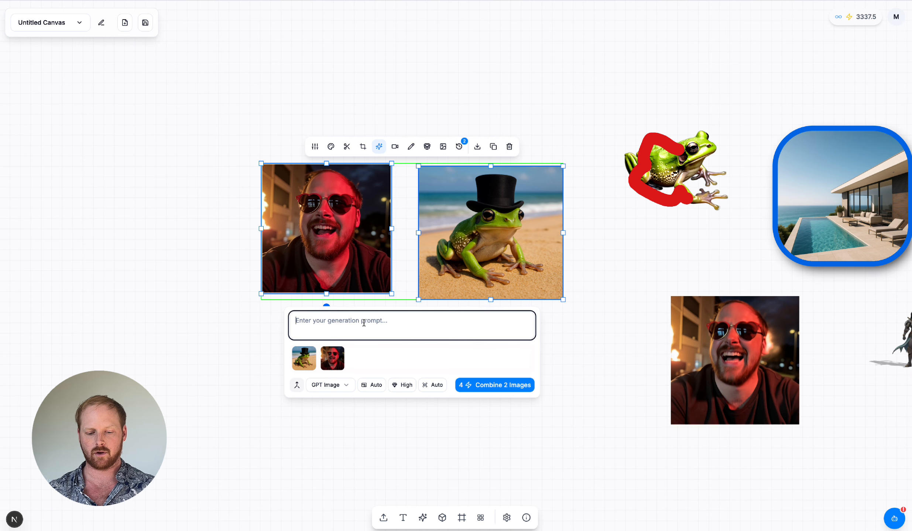
text(Put the animal on the shoulder of the man)
click(470, 385)
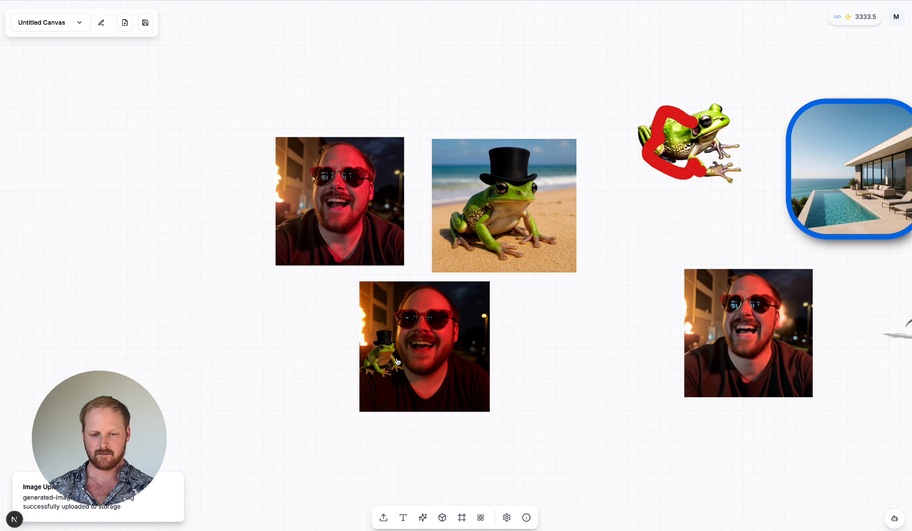
scroll(394, 361, up, 5)
scroll(406, 351, down, 3)
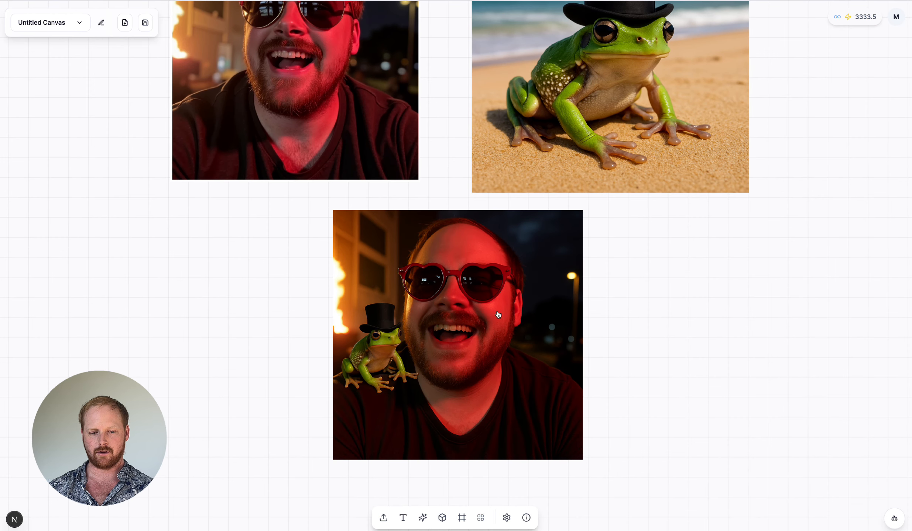
scroll(527, 355, down, 5)
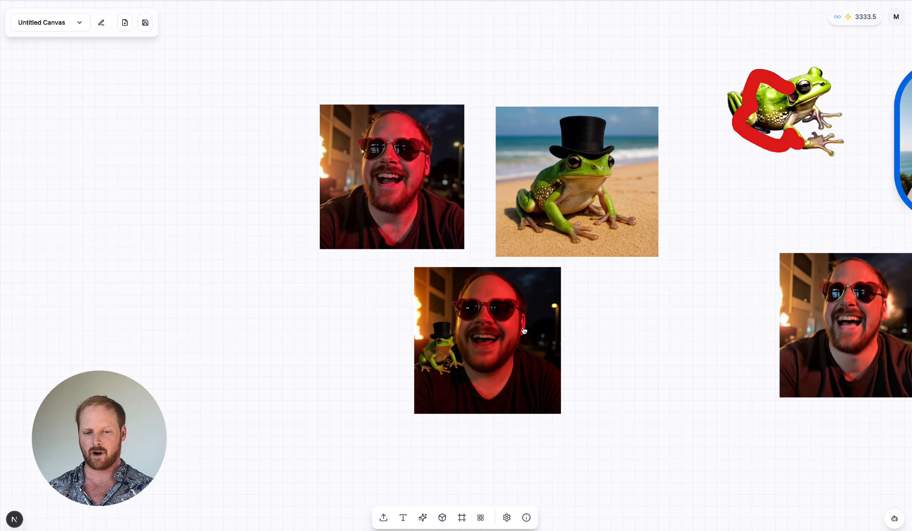
Step: Download the combined image of the man with the frog to the Downloads folder
click(524, 330)
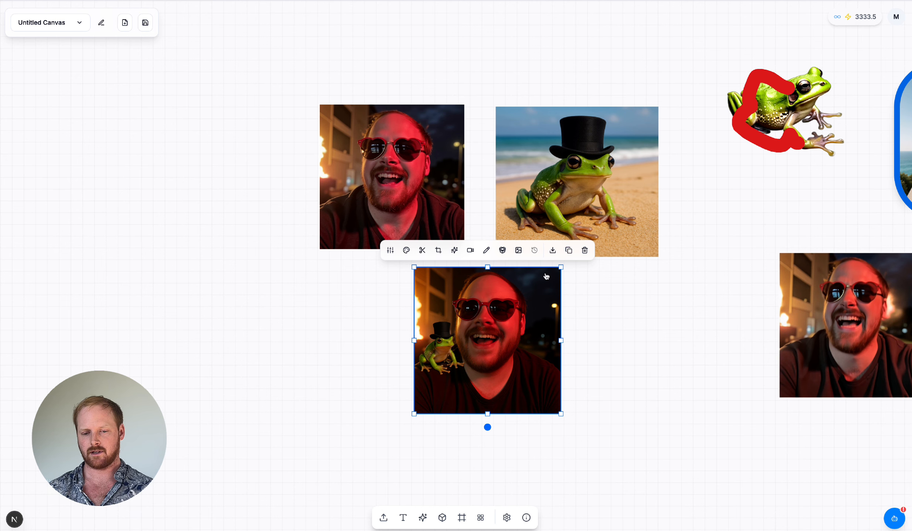
click(552, 251)
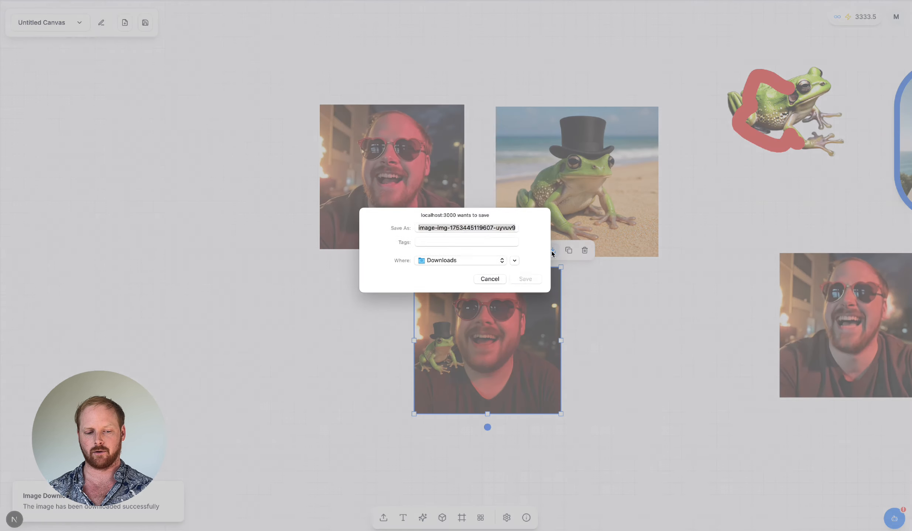
click(535, 279)
Step: Convert the hatted frog beach image to a 3D model and place the model above the images
scroll(565, 254, up, 3)
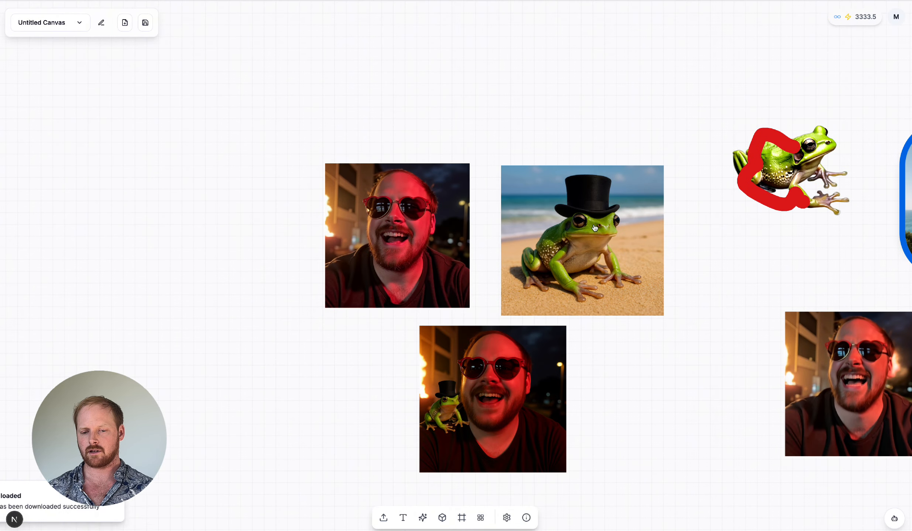
click(594, 227)
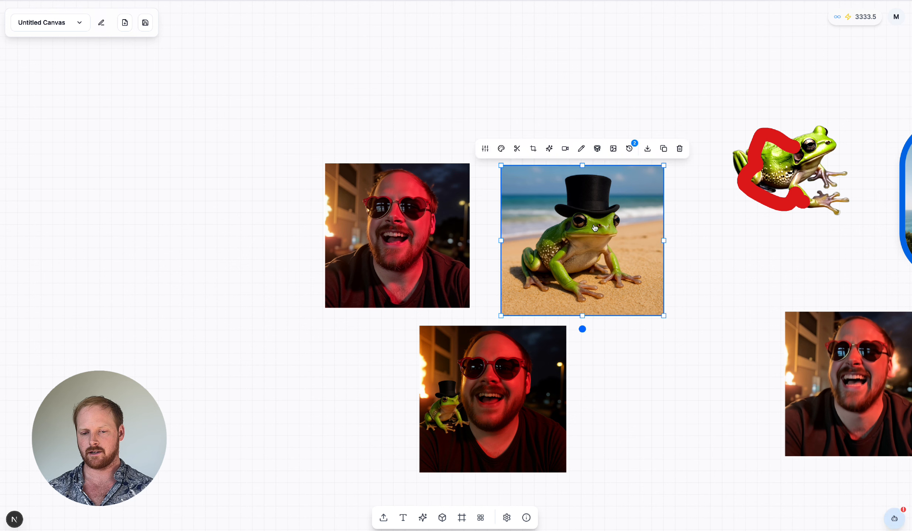
click(597, 149)
scroll(679, 236, up, 3)
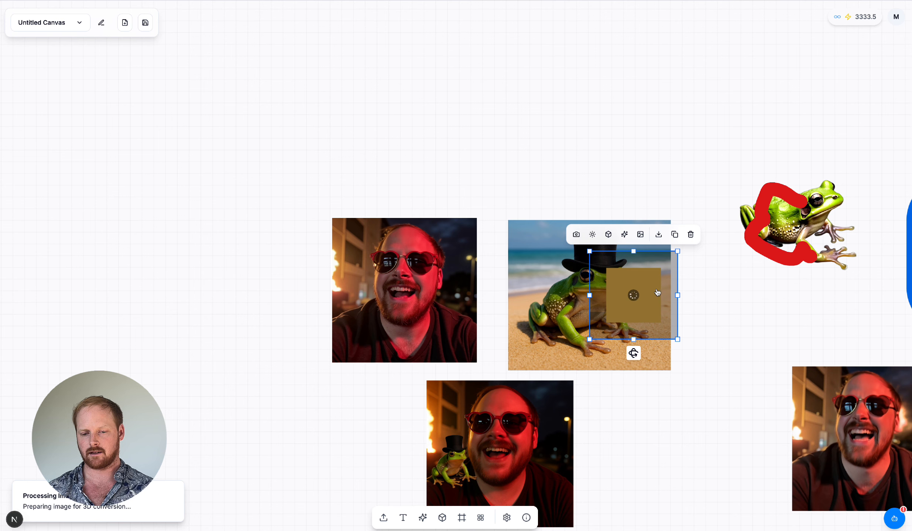
drag(655, 294, 572, 171)
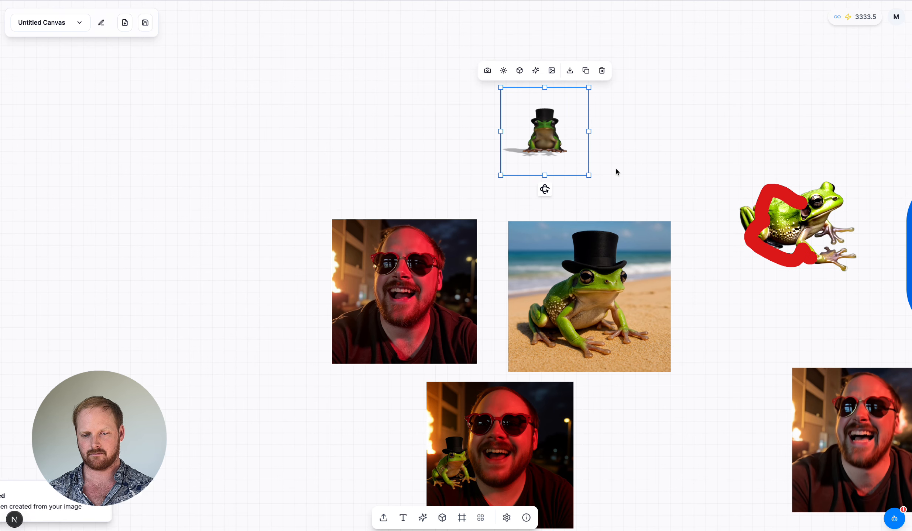
Step: Rotate the 3D frog model to about 13° around X and 330° around Y
scroll(615, 169, up, 5)
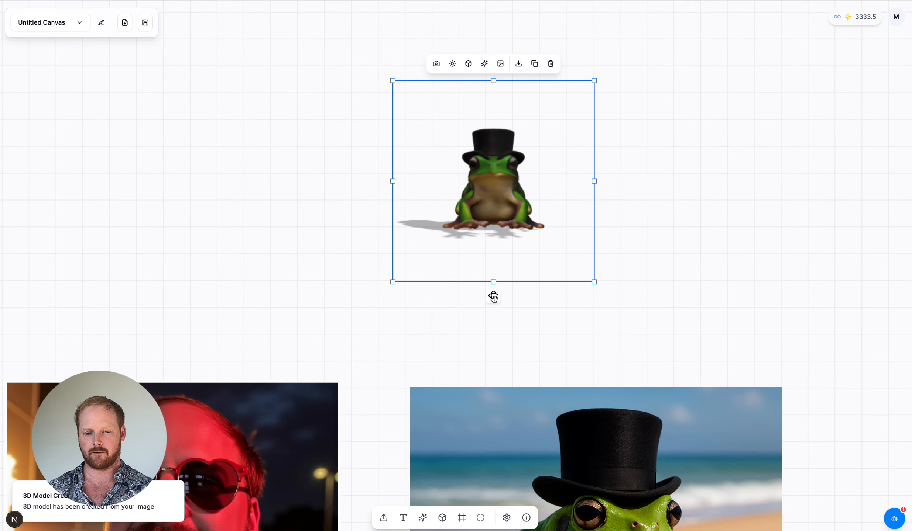
drag(493, 296, 477, 310)
scroll(476, 312, up, 3)
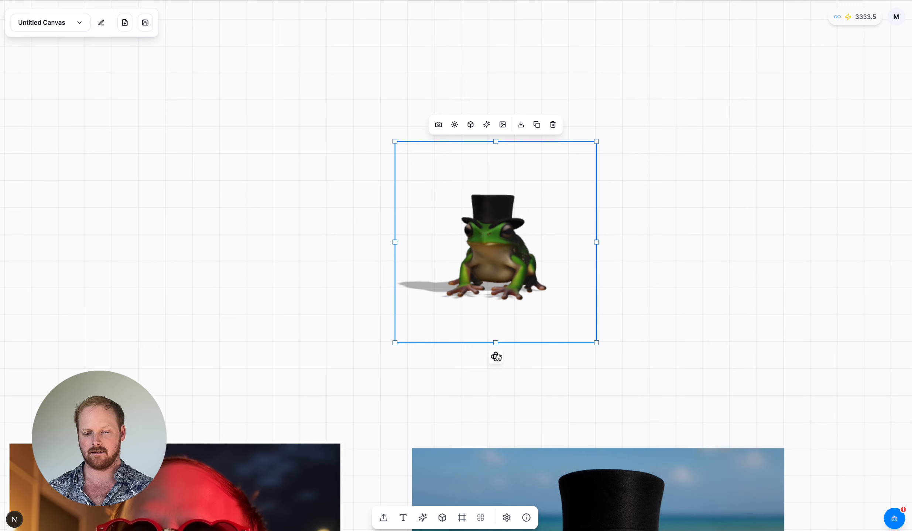
drag(495, 357, 471, 364)
Step: Adjust the camera orbit for the 3D frog and move the camera farther from the model
click(438, 124)
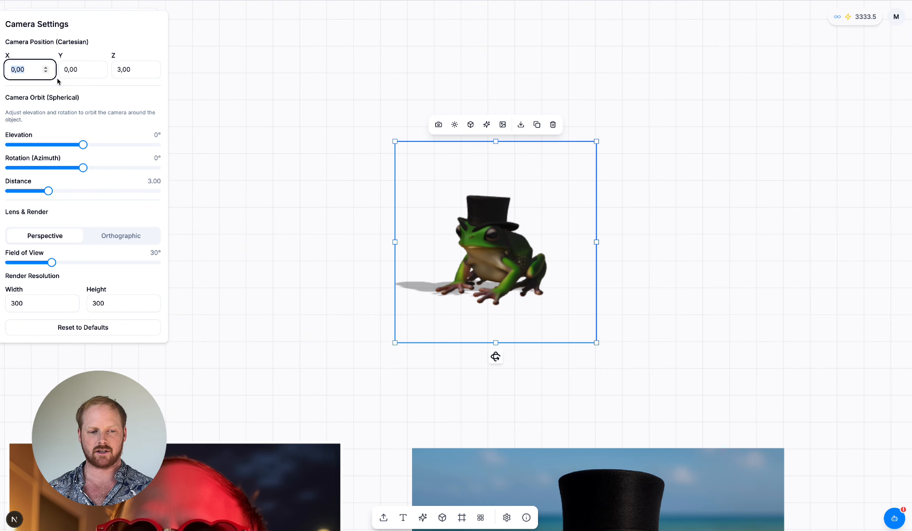
drag(84, 146, 88, 145)
drag(83, 168, 56, 191)
Step: Increase the 3D frog's ambient and directional light intensity, light elevation and rotation, and shadow opacity
click(455, 125)
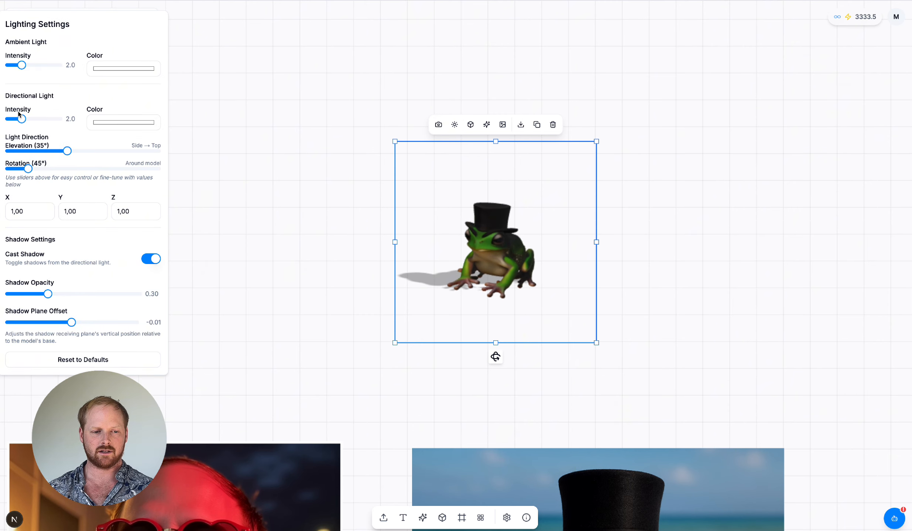
mouse_move(23, 66)
mouse_down()
mouse_move(77, 74)
mouse_move(34, 66)
mouse_up()
drag(21, 119, 51, 120)
mouse_move(28, 169)
mouse_down()
mouse_move(157, 170)
mouse_move(36, 169)
mouse_up()
drag(67, 151, 86, 152)
drag(48, 294, 76, 291)
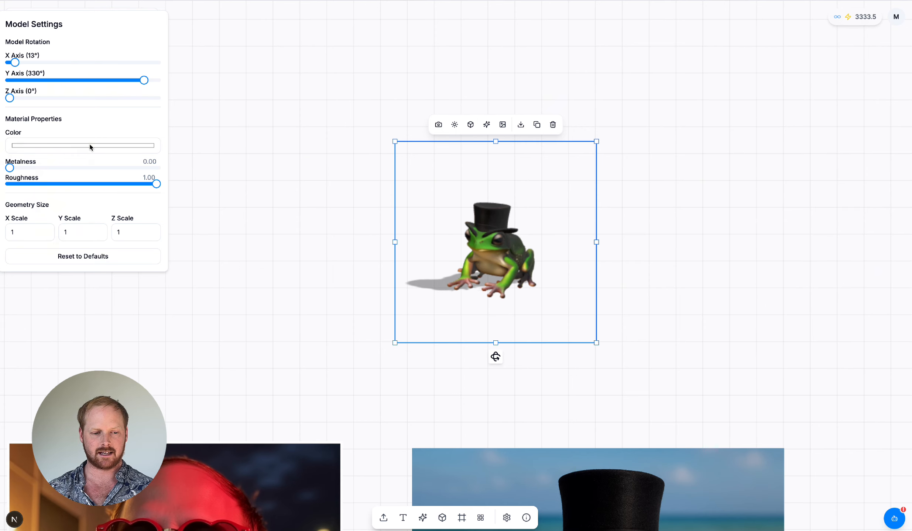
Step: Review the material colour and roughness settings of the 3D frog model
click(90, 148)
mouse_move(62, 178)
mouse_down()
mouse_move(22, 187)
mouse_move(1, 129)
mouse_up()
click(9, 123)
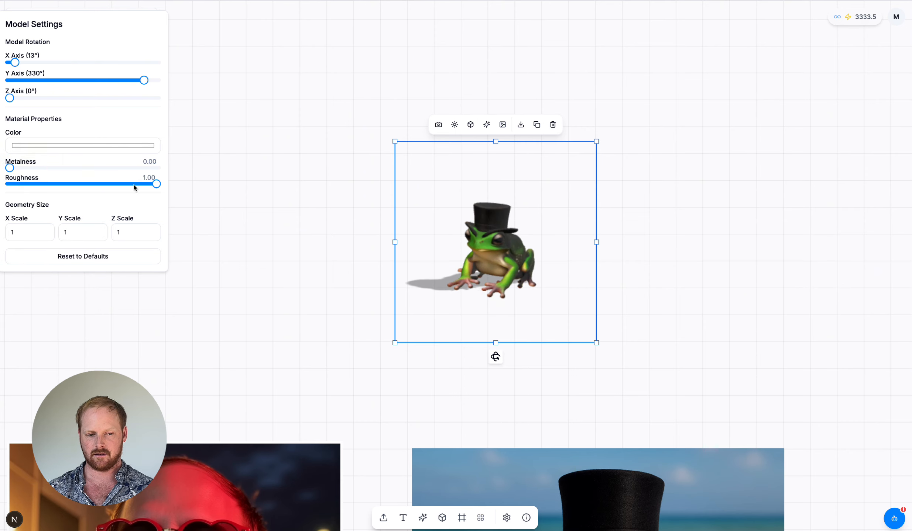
mouse_move(156, 184)
mouse_down()
mouse_move(41, 185)
mouse_move(163, 185)
mouse_up()
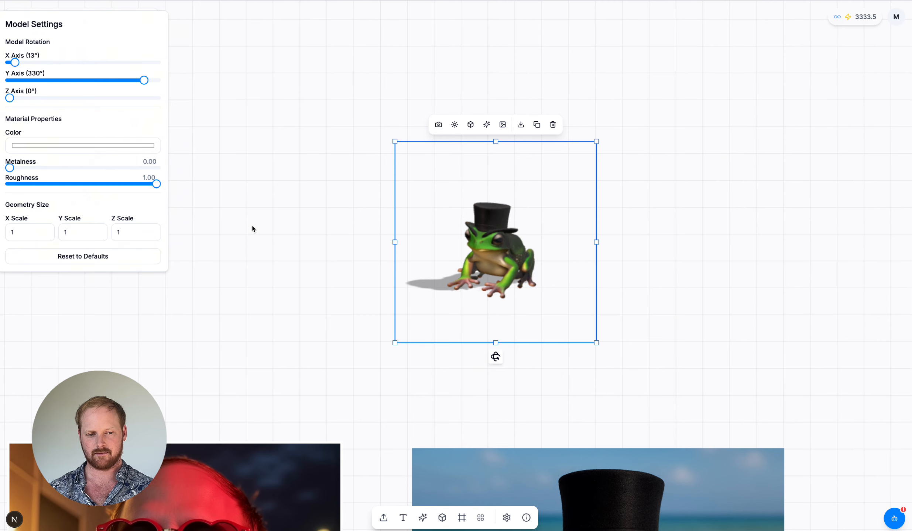
Step: Turn the 3D frog slightly toward the front, convert the view to an image and place that image beside the model
drag(495, 357, 508, 358)
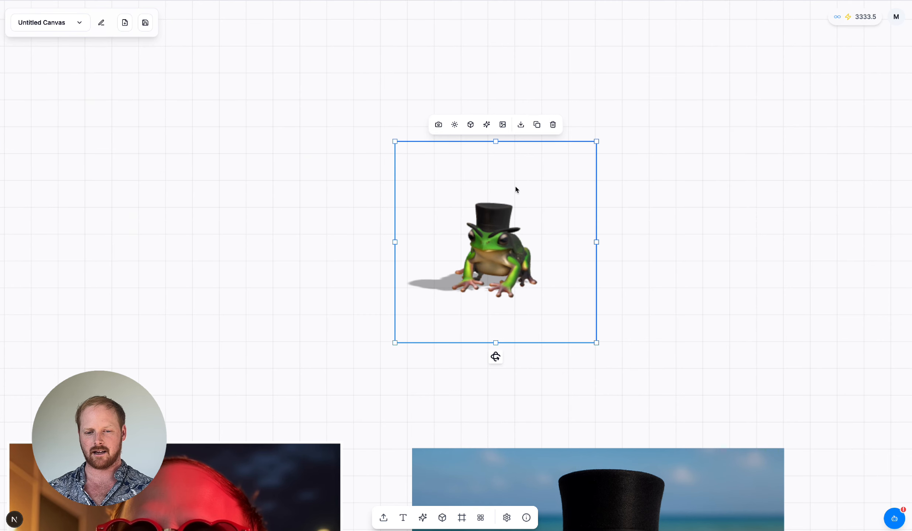
click(502, 125)
drag(532, 282, 183, 271)
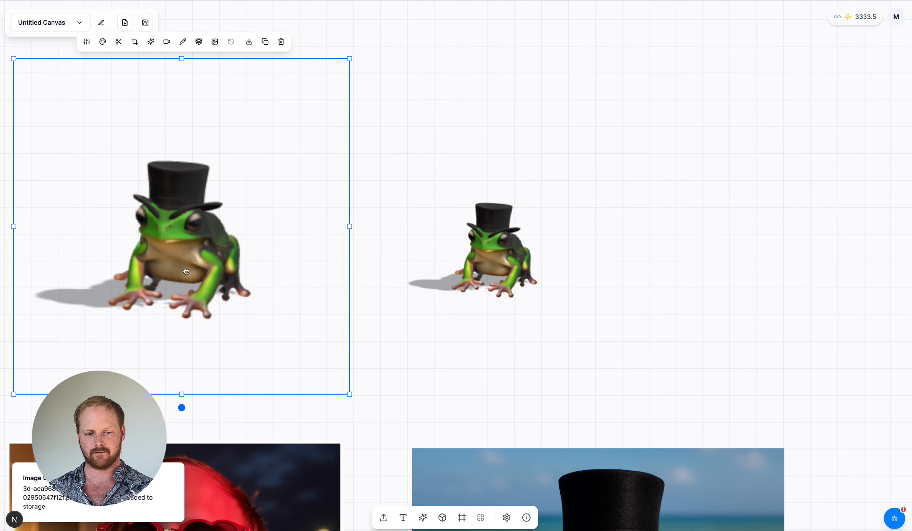
Step: Add an 800×600 frame in the empty canvas area above the images and place the 3D frog model inside it
scroll(403, 245, down, 5)
scroll(403, 245, up, 4)
click(463, 519)
drag(591, 333, 538, 212)
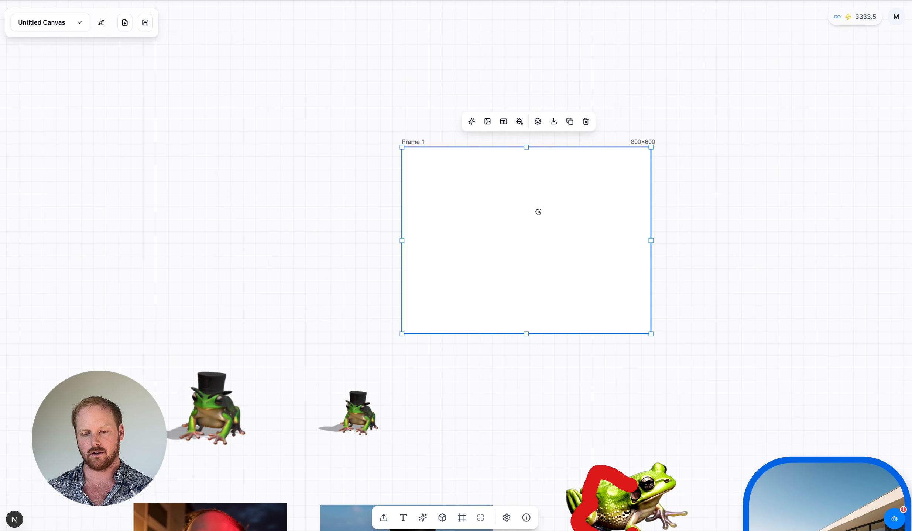
drag(363, 410, 487, 249)
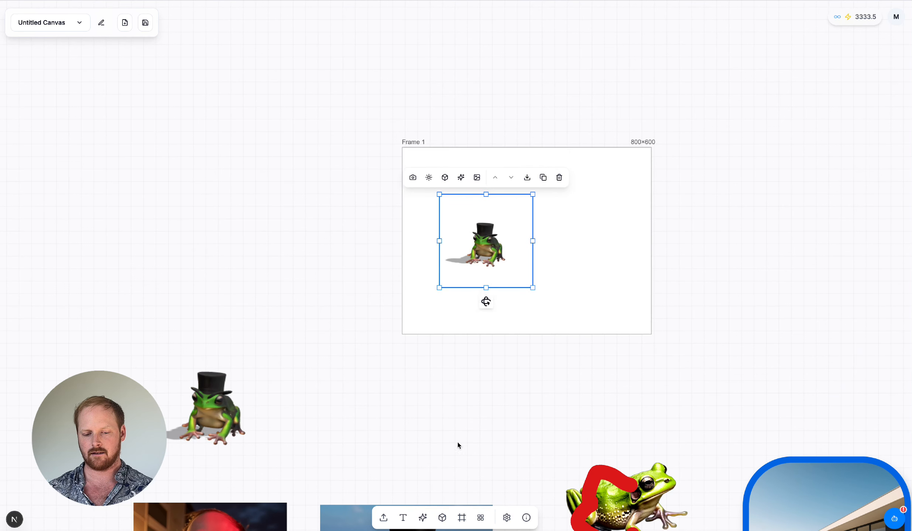
Step: Bring the 3D warrior model from lower on the canvas into the frame, beside the 3D frog
scroll(457, 443, down, 5)
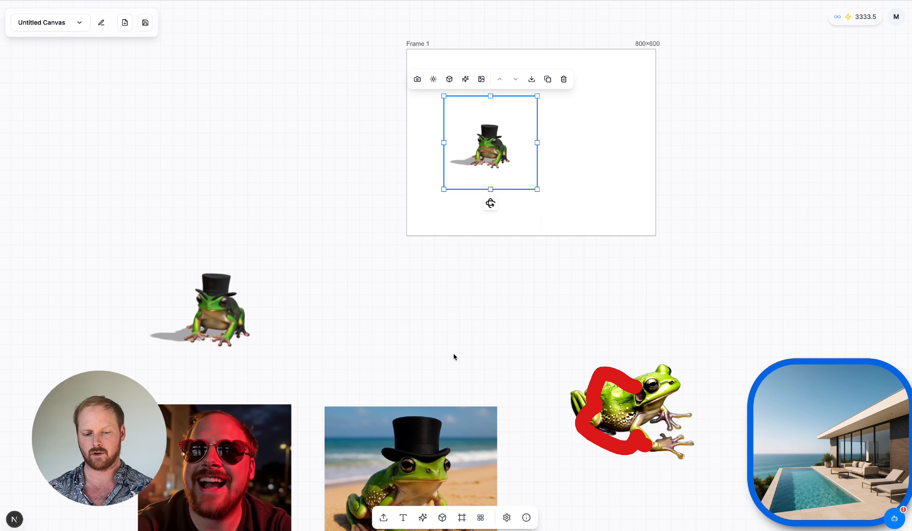
scroll(403, 356, right, 10)
scroll(403, 355, down, 6)
drag(546, 387, 574, 112)
scroll(690, 220, up, 3)
scroll(689, 221, left, 2)
drag(644, 227, 286, 57)
scroll(285, 56, up, 7)
scroll(286, 56, left, 5)
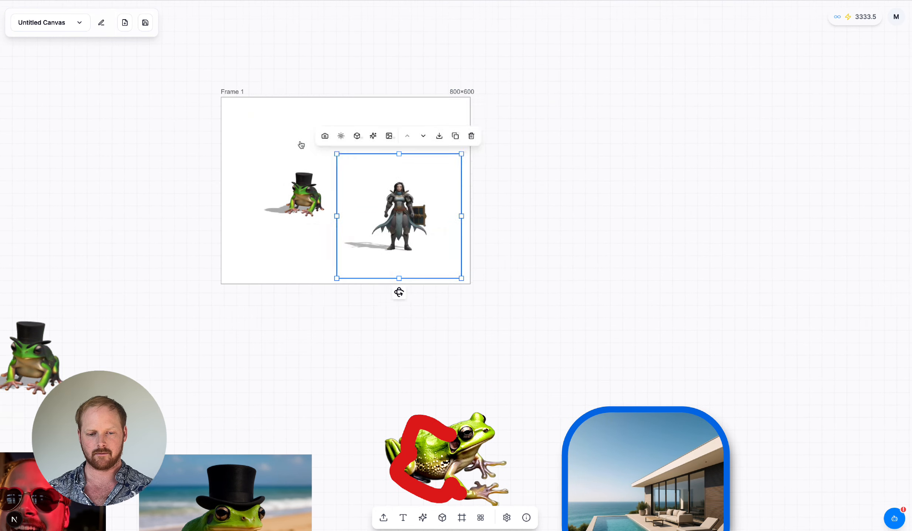
Step: Enlarge the 3D warrior and turn it to face the frog, and enlarge the 3D frog inside the frame
drag(337, 154, 245, 77)
drag(395, 178, 428, 185)
drag(387, 298, 369, 300)
click(255, 177)
drag(254, 177, 257, 186)
drag(391, 185, 466, 216)
drag(260, 154, 198, 87)
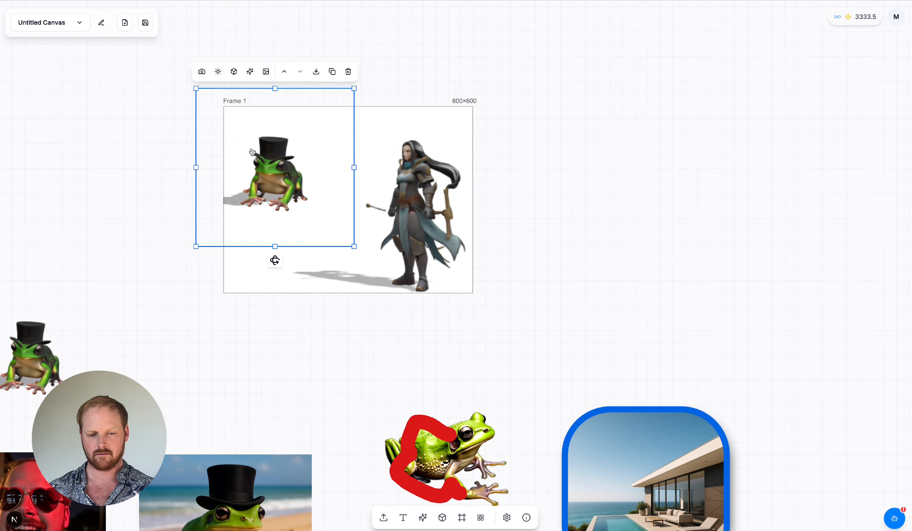
Step: Try the 3D frog's layer order by overlapping it with the warrior and moving it one layer up and back down
click(343, 148)
scroll(351, 155, up, 2)
drag(276, 177, 423, 238)
click(393, 112)
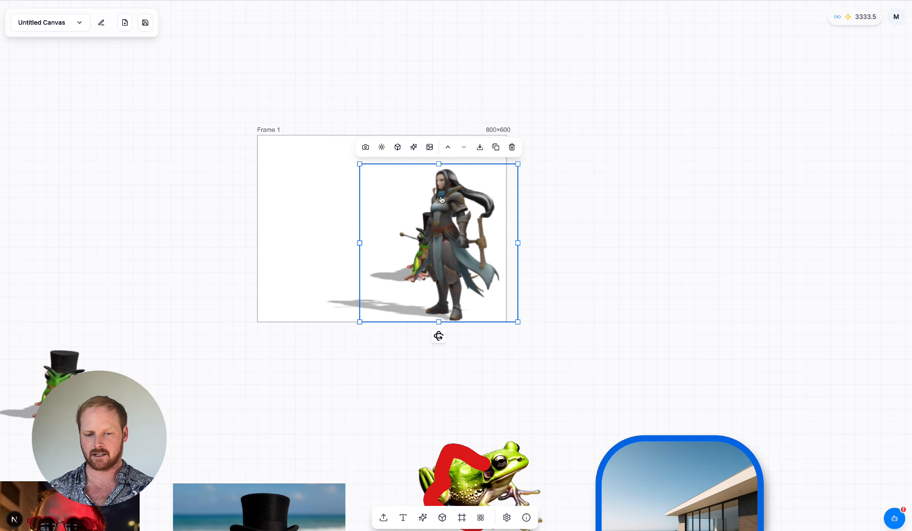
click(447, 147)
click(462, 148)
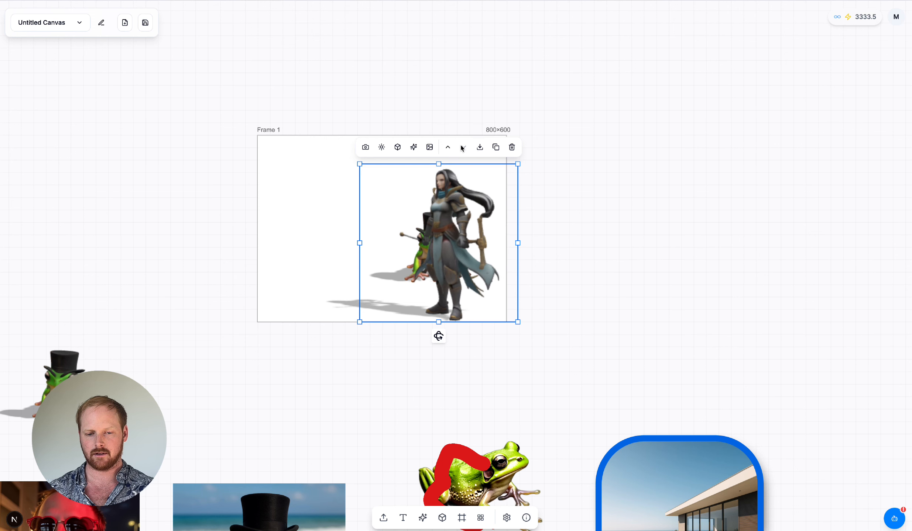
Step: Try a red background colour (226, 50, 50) on the frame and look at its background image options
click(309, 166)
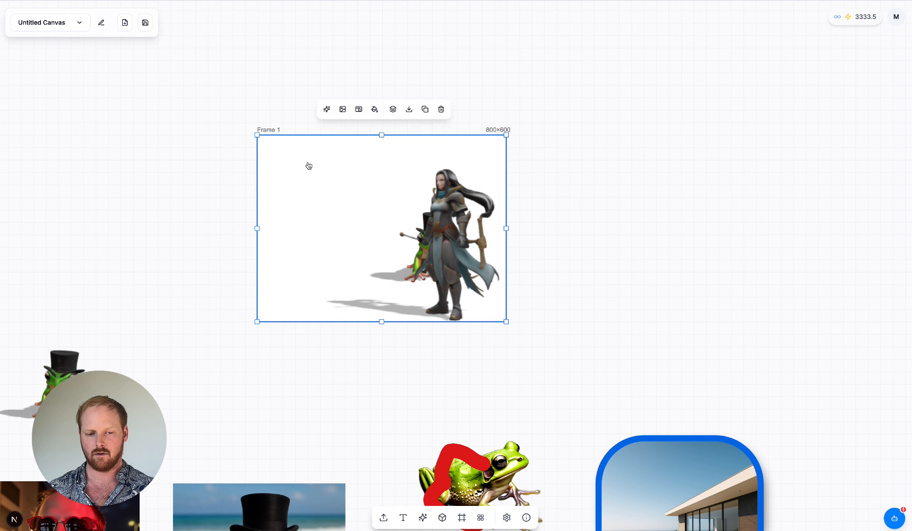
click(392, 110)
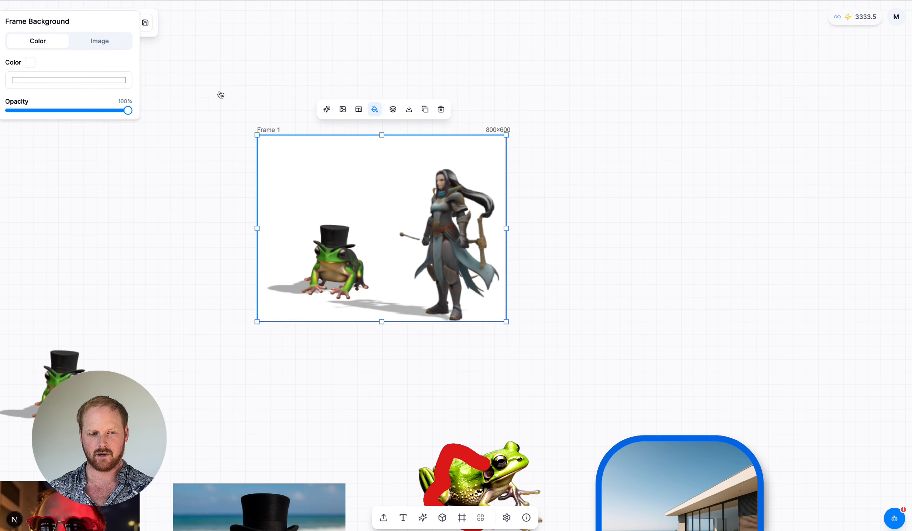
click(67, 79)
drag(66, 96, 82, 95)
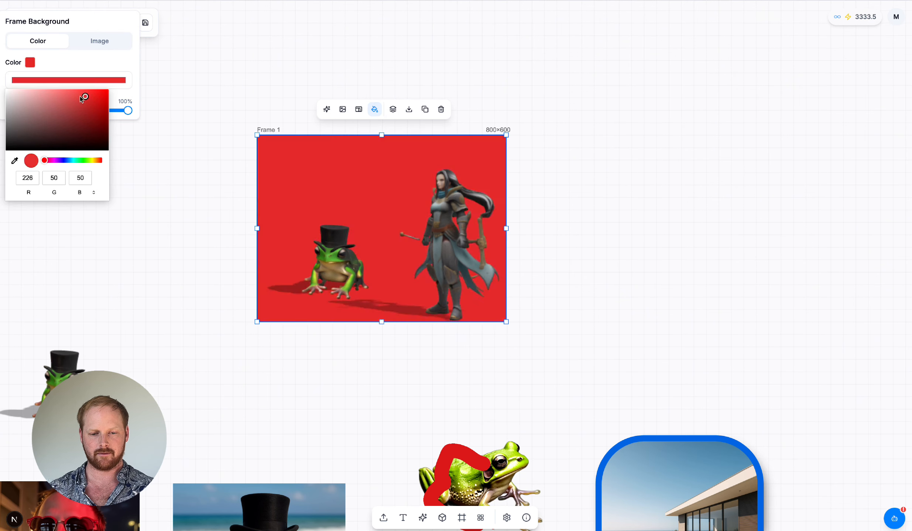
key(Escape)
key(Escape)
click(88, 42)
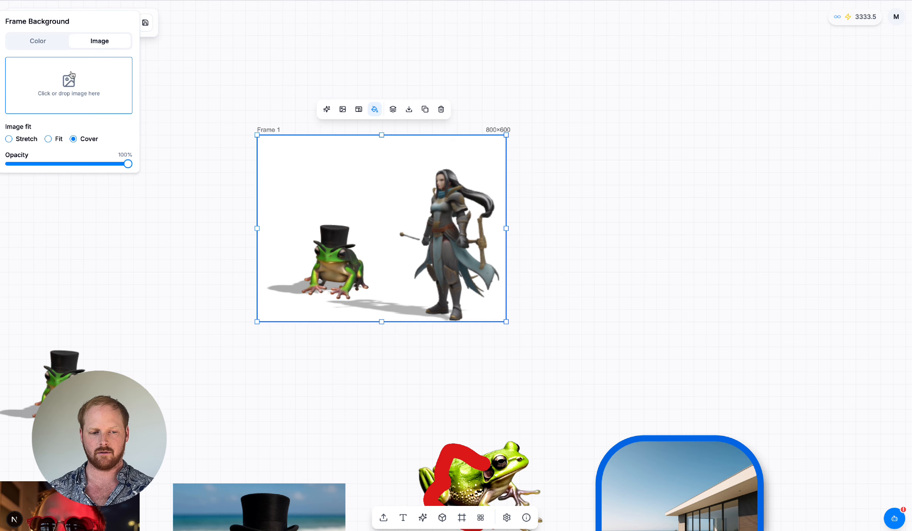
click(43, 45)
click(526, 136)
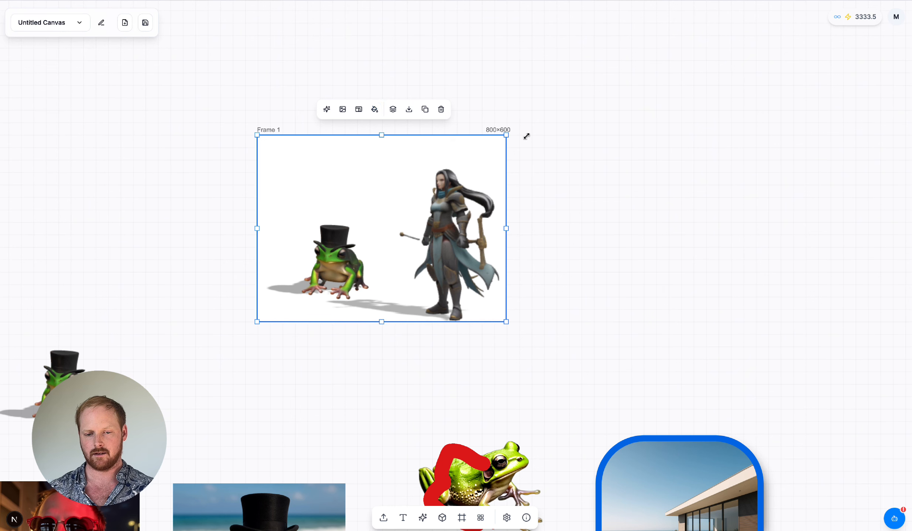
Step: Apply the YouTube Thumbnail size of 1280 × 720 to the frame and shrink it to about 846×619
click(499, 130)
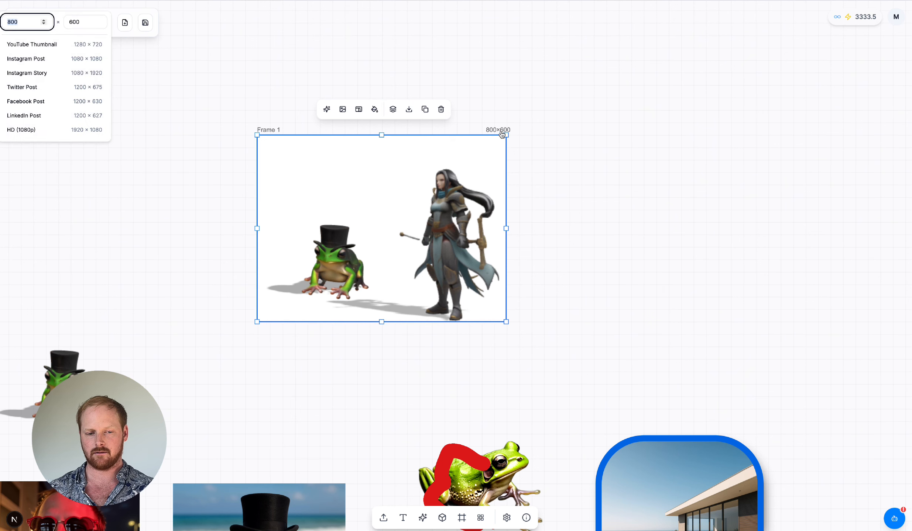
click(62, 49)
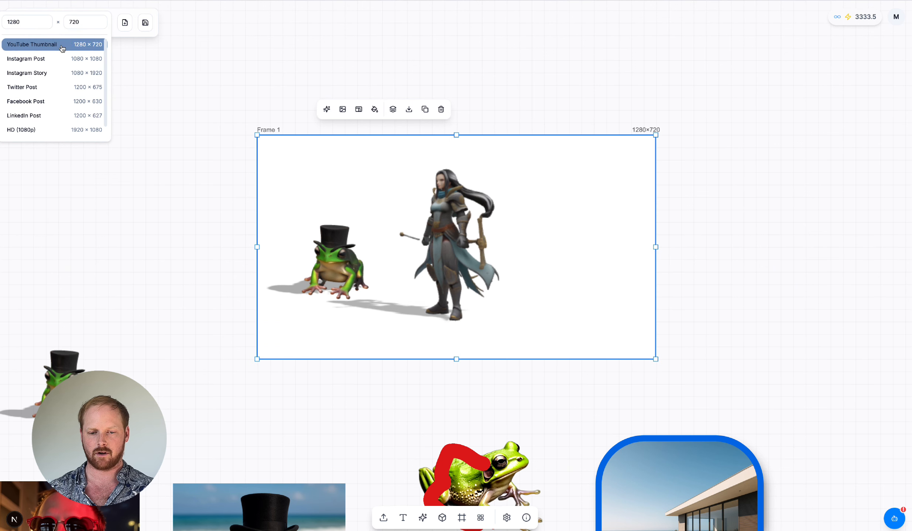
drag(655, 360, 520, 328)
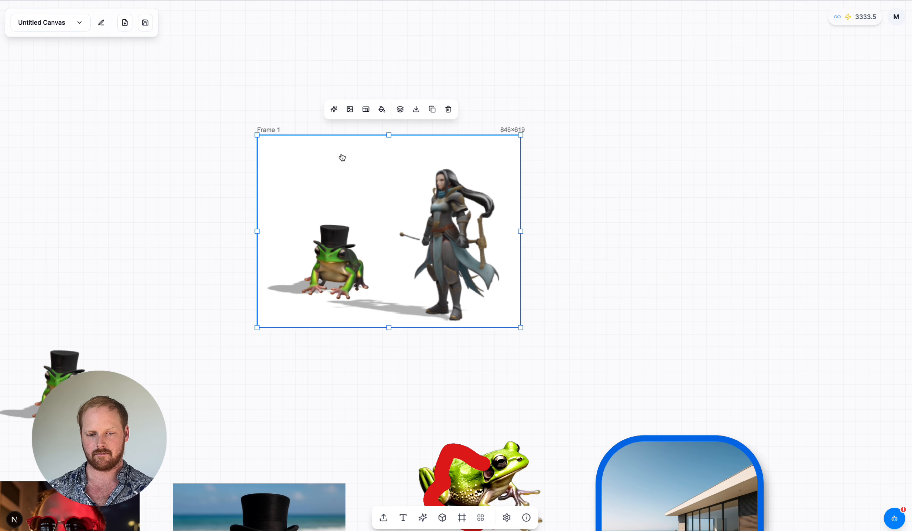
scroll(342, 157, right, 1)
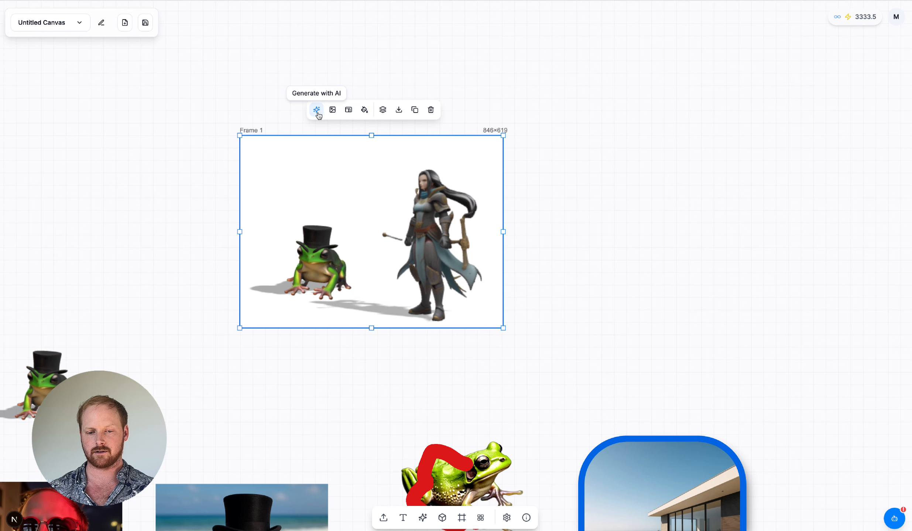
Step: Generate a high fidelity illustration from the frame, keeping its layout, with more realistic models and a magical forest replacing the white background
click(316, 110)
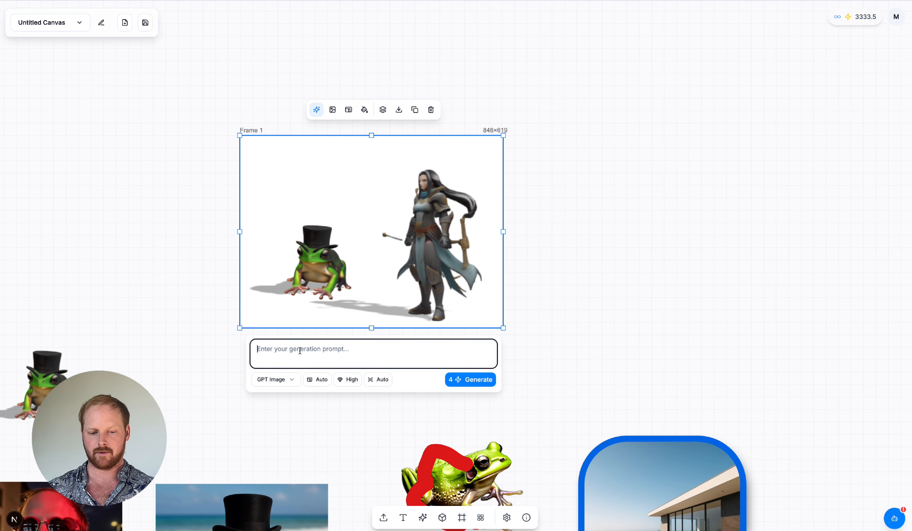
scroll(332, 335, left, 2)
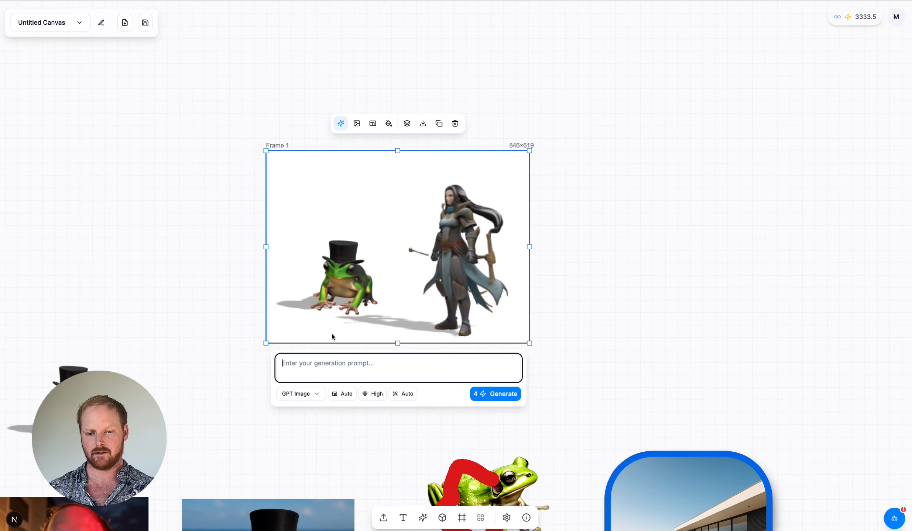
scroll(378, 322, down, 3)
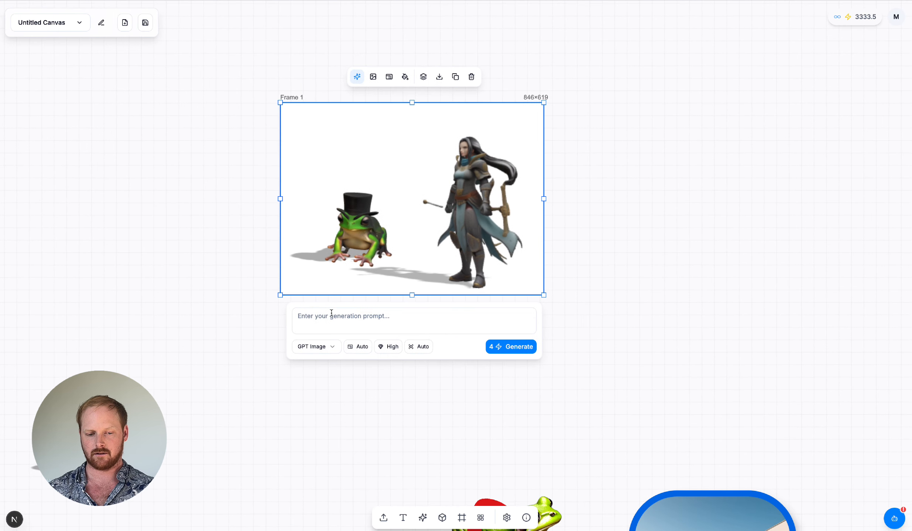
scroll(383, 291, up, 1)
scroll(382, 292, up, 1)
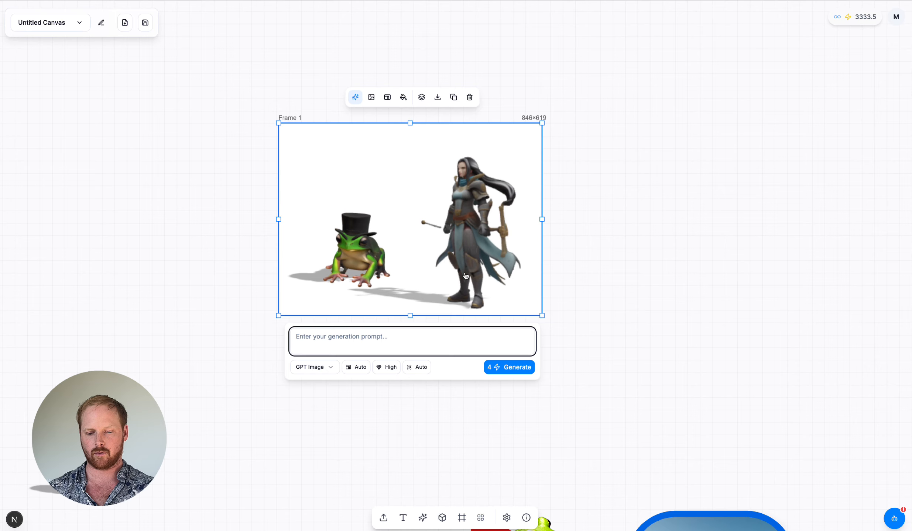
text(Render this image into a high fidelity illustration of a warrior and a magical frog with a top hat. They should be in a magical forest. Keep all of the positioning and layout of the image)
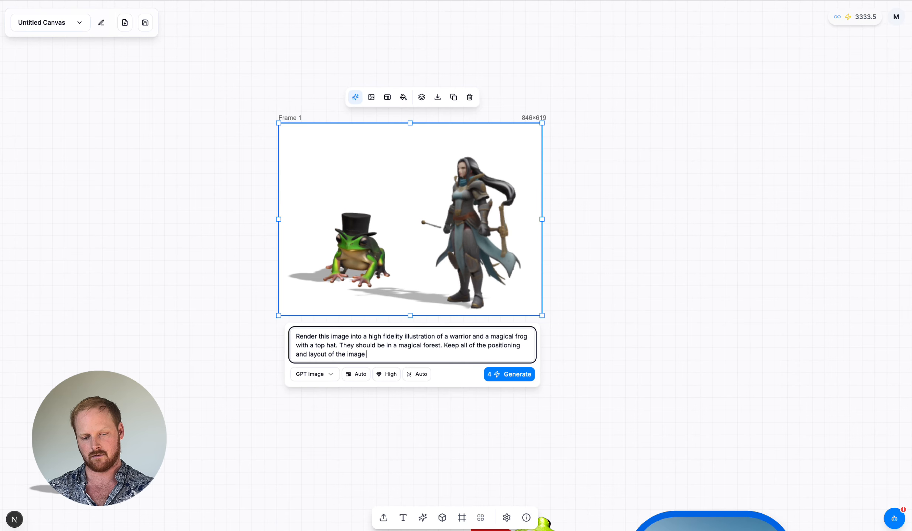
key(BackSpace)
text(, just render the 3d models as more realistic and replace the white background with a magical forest.)
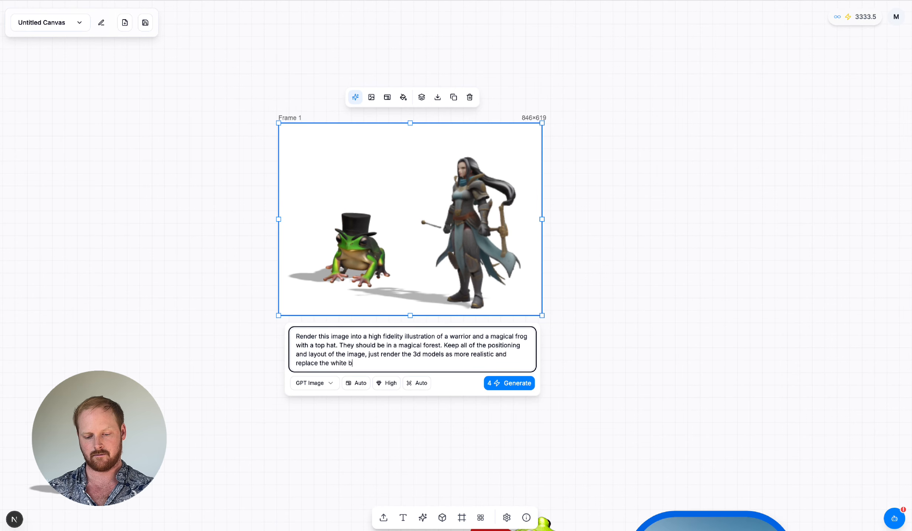
click(509, 384)
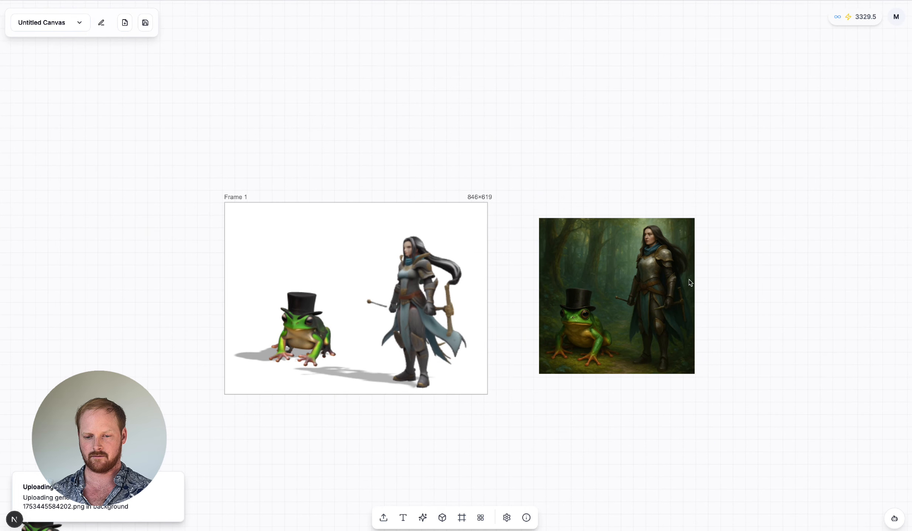
Step: Compare the generated forest illustration with the frame and move it closer to the frame
scroll(628, 295, up, 5)
scroll(628, 294, up, 3)
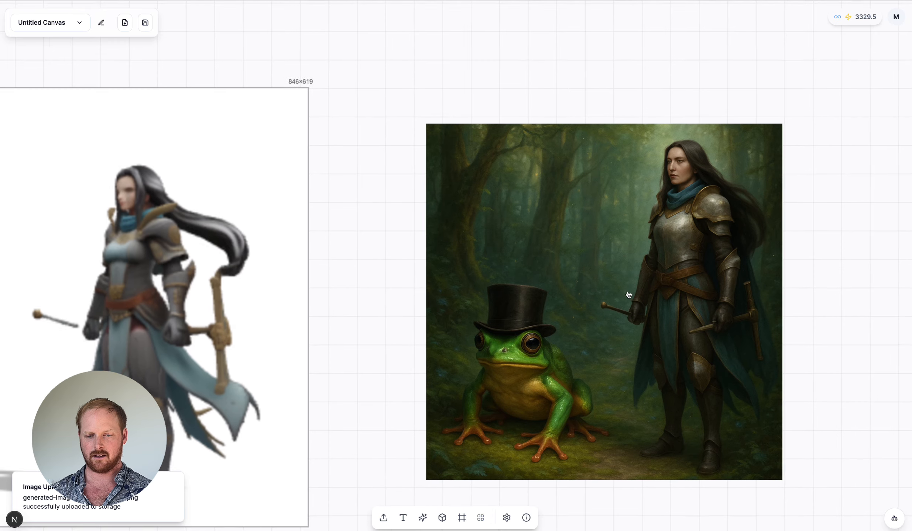
scroll(629, 301, down, 1)
scroll(629, 302, left, 2)
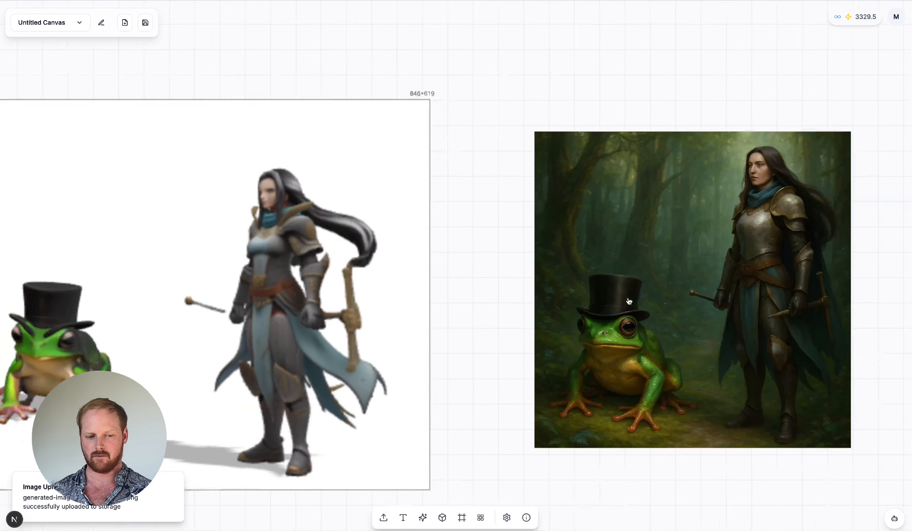
drag(649, 295, 601, 292)
scroll(600, 293, left, 1)
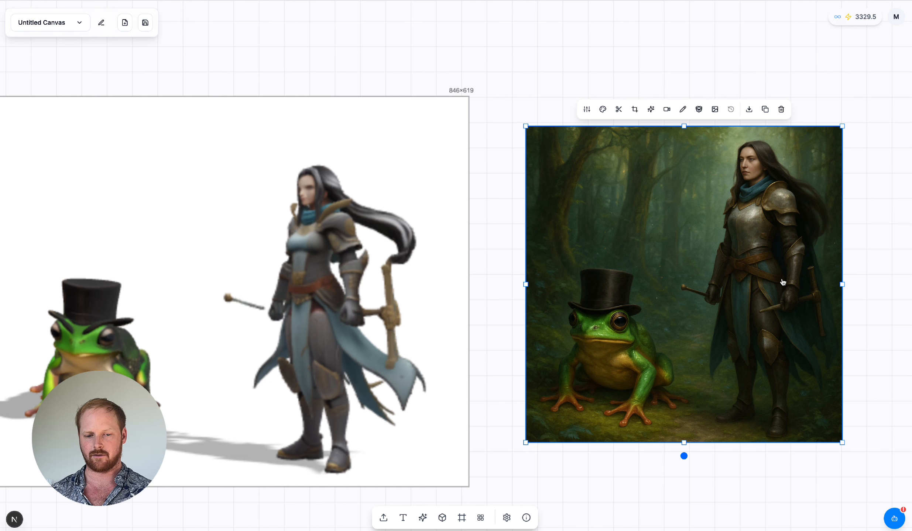
scroll(783, 282, left, 1)
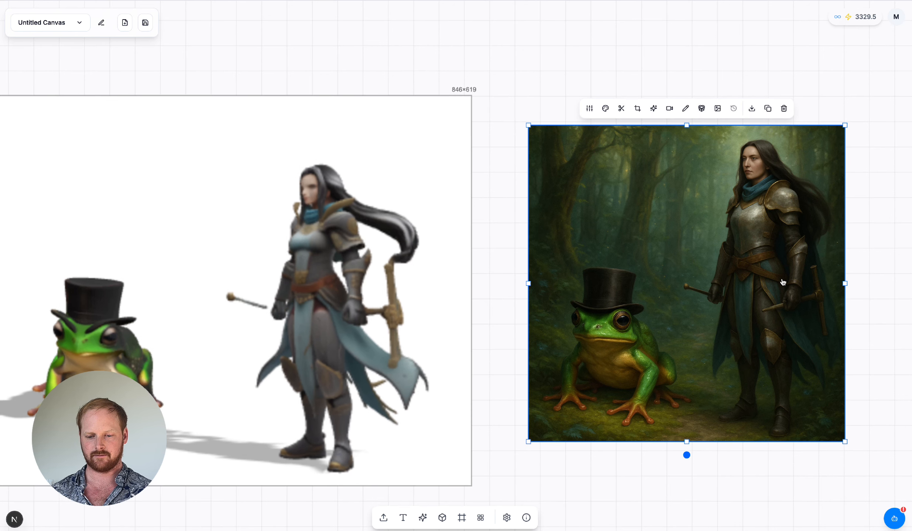
Step: Add an empty collection in the free canvas area beside the generated forest illustration
scroll(782, 283, right, 1)
scroll(782, 282, down, 5)
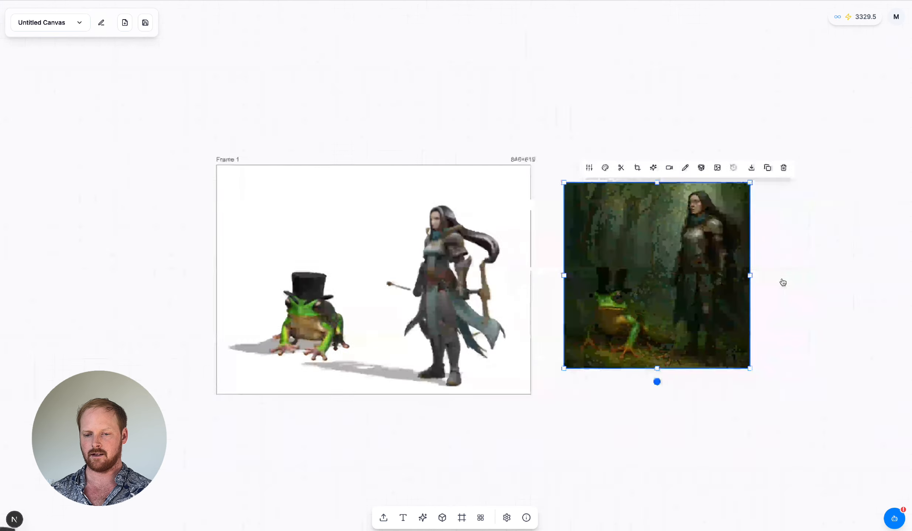
scroll(783, 282, right, 4)
scroll(782, 283, up, 2)
click(719, 312)
scroll(720, 312, right, 6)
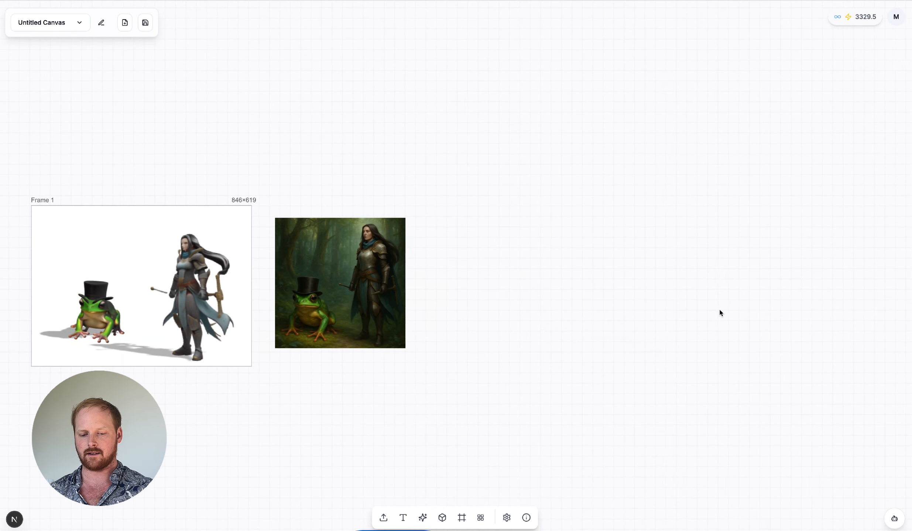
click(480, 518)
drag(539, 374, 563, 348)
scroll(625, 422, down, 3)
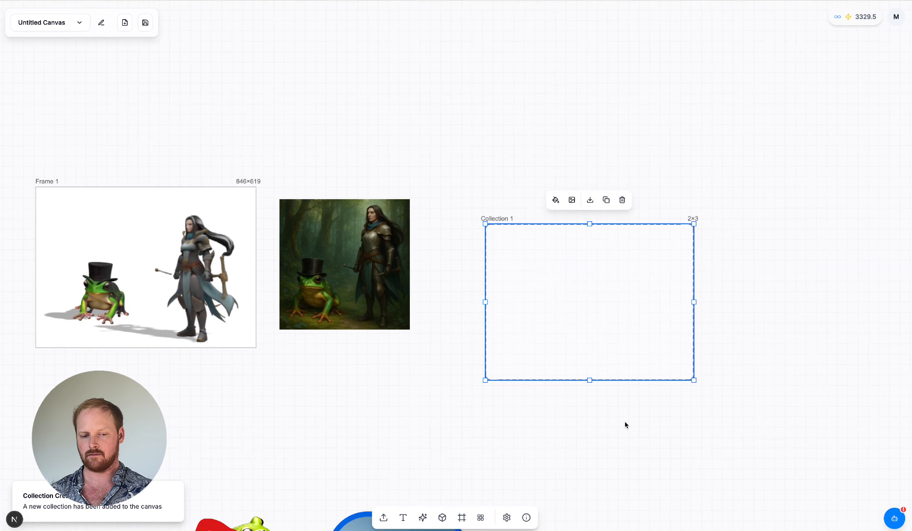
scroll(624, 421, down, 6)
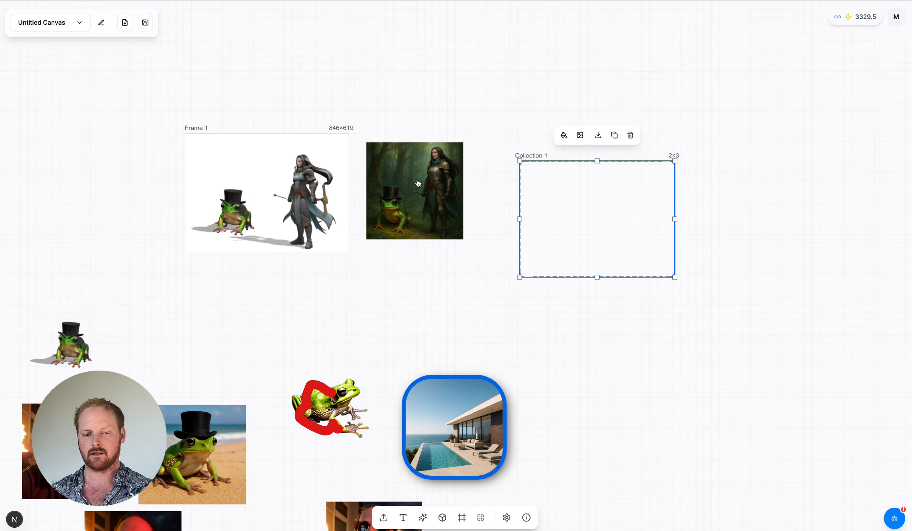
Step: Place the forest illustration, the villa picture, the top-hat frog image and a sunglasses selfie in the collection
drag(418, 183, 549, 185)
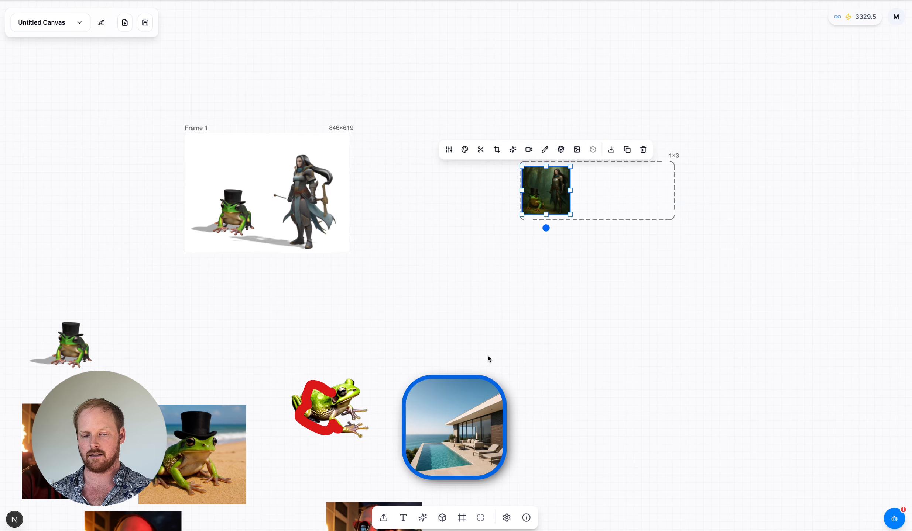
drag(466, 401, 643, 178)
scroll(324, 487, left, 5)
scroll(325, 487, down, 2)
drag(259, 275, 806, 148)
scroll(777, 200, right, 4)
scroll(541, 330, down, 3)
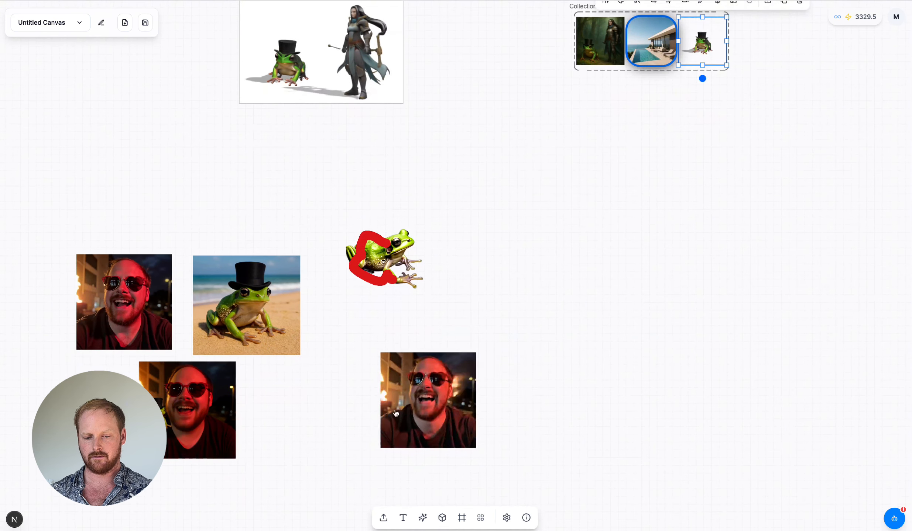
scroll(426, 436, up, 1)
drag(426, 436, 619, 134)
Step: Move the collection closer to the frame and adjust its grid: try 2 columns, set the gap to 27px and restore 3 columns
drag(651, 192, 608, 240)
scroll(609, 240, up, 1)
scroll(608, 240, up, 3)
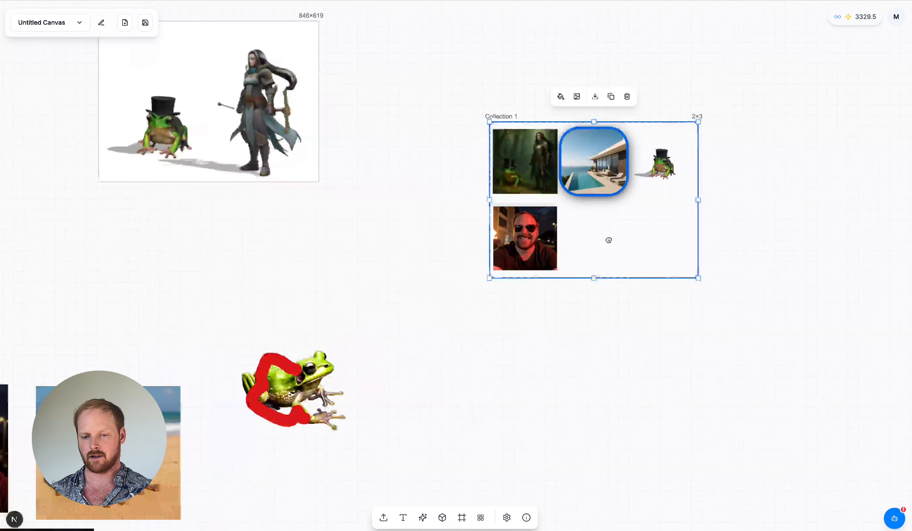
scroll(608, 240, up, 1)
scroll(608, 240, right, 2)
scroll(609, 240, up, 2)
scroll(590, 206, up, 3)
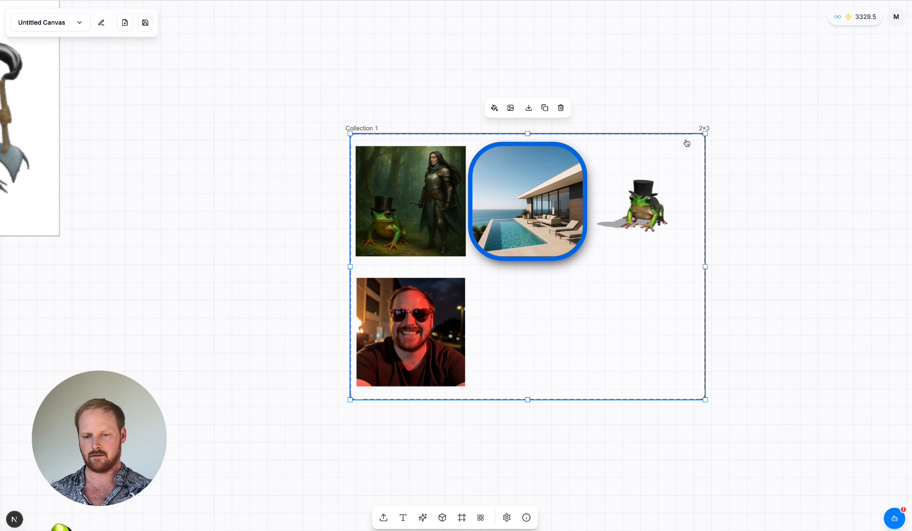
click(704, 128)
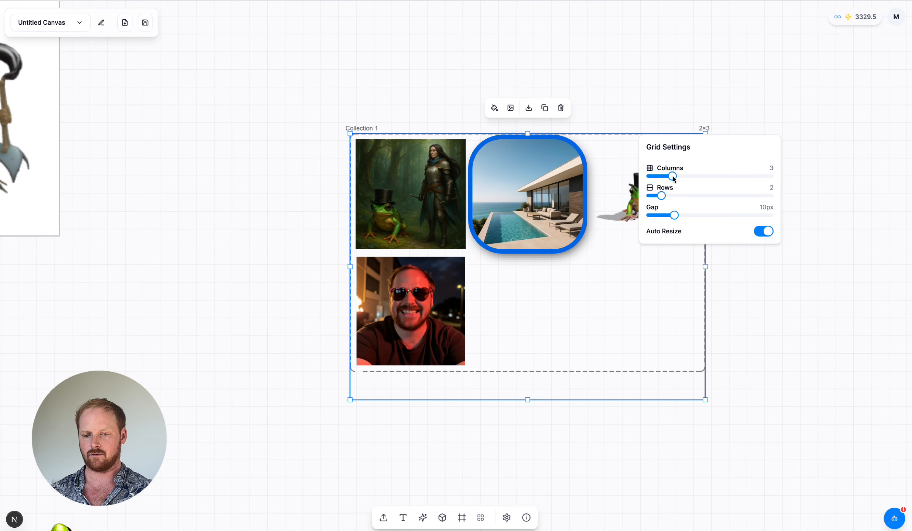
drag(672, 179, 712, 216)
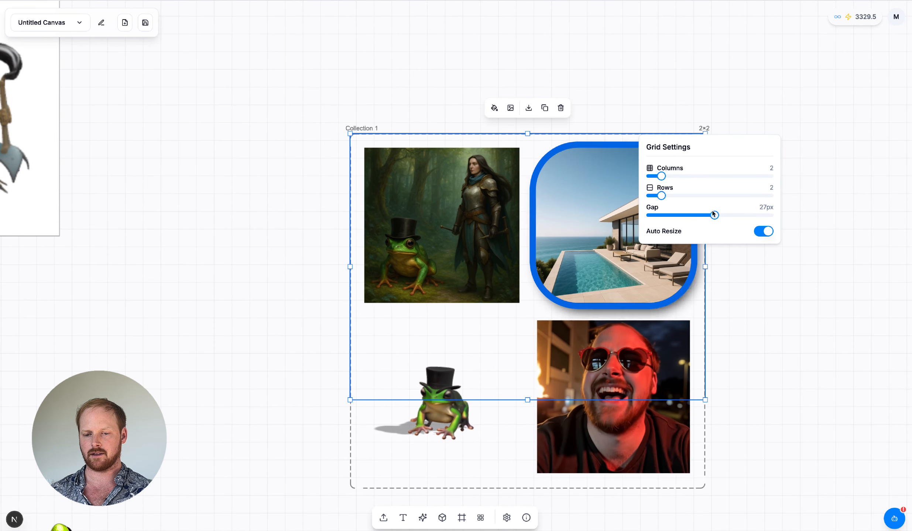
drag(661, 177, 668, 179)
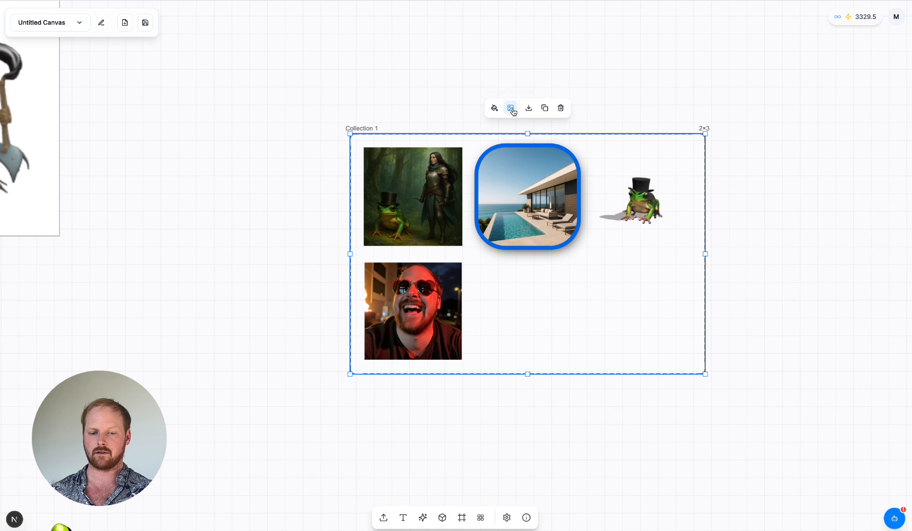
Step: Render the collection as a single image on the canvas and open the collection's download options
click(511, 109)
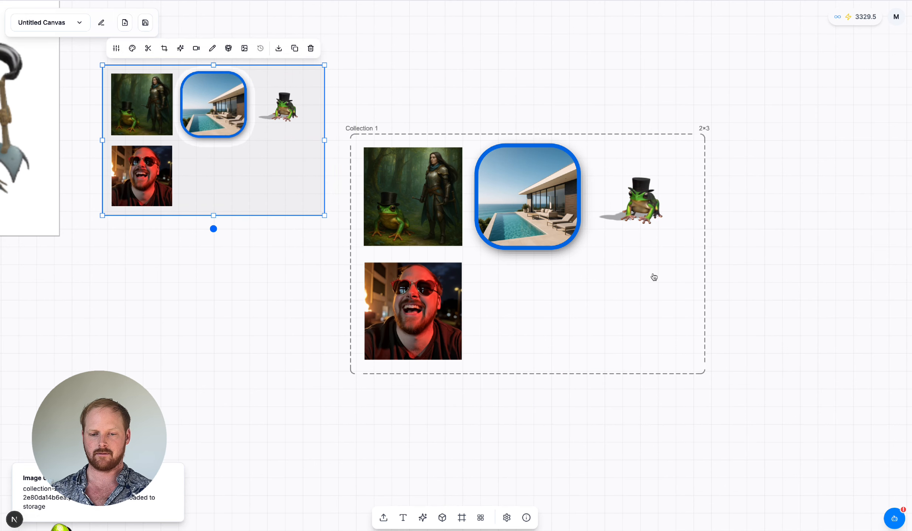
click(654, 277)
click(529, 108)
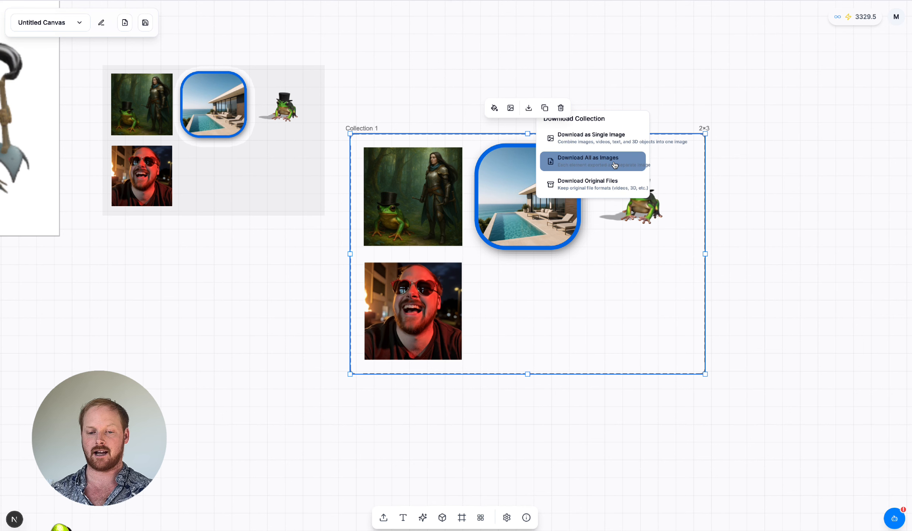
click(606, 191)
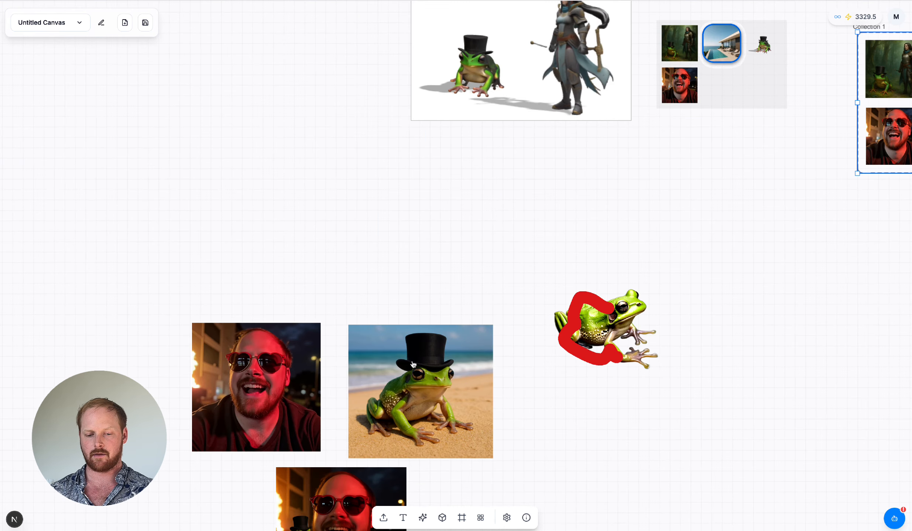
Step: Move the beach picture of the top-hat frog away from the selfies into the free canvas area beside the frame
click(416, 338)
drag(417, 338, 407, 324)
drag(162, 113, 150, 119)
scroll(165, 119, left, 6)
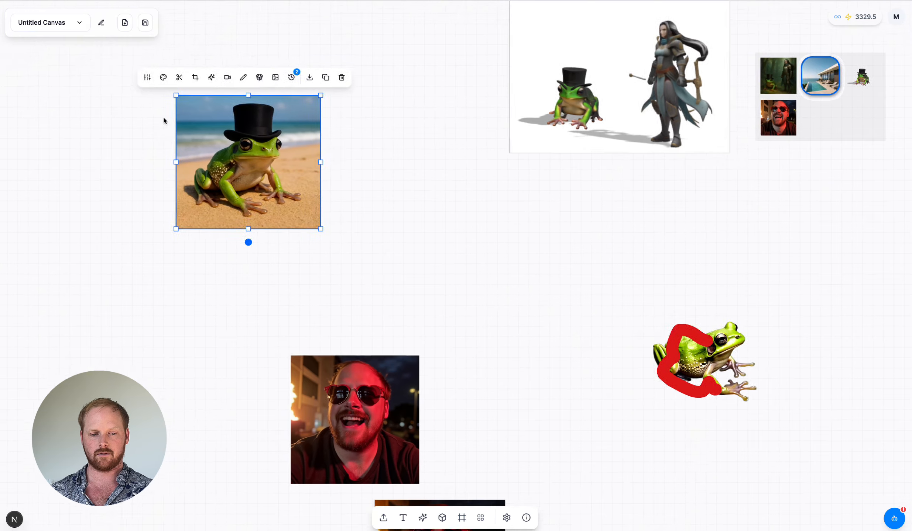
scroll(380, 186, up, 5)
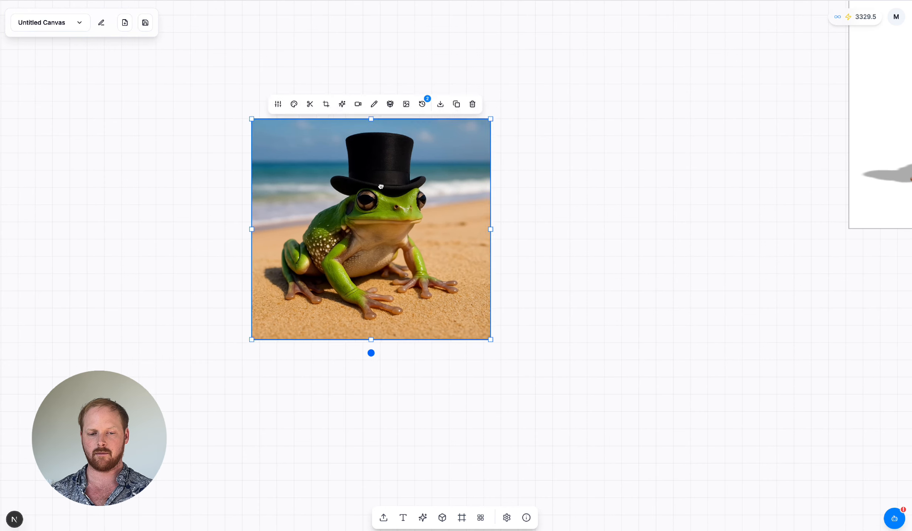
Step: Generate a video from the beach frog picture with the prompt "Make a wave flush away the frog"
click(353, 103)
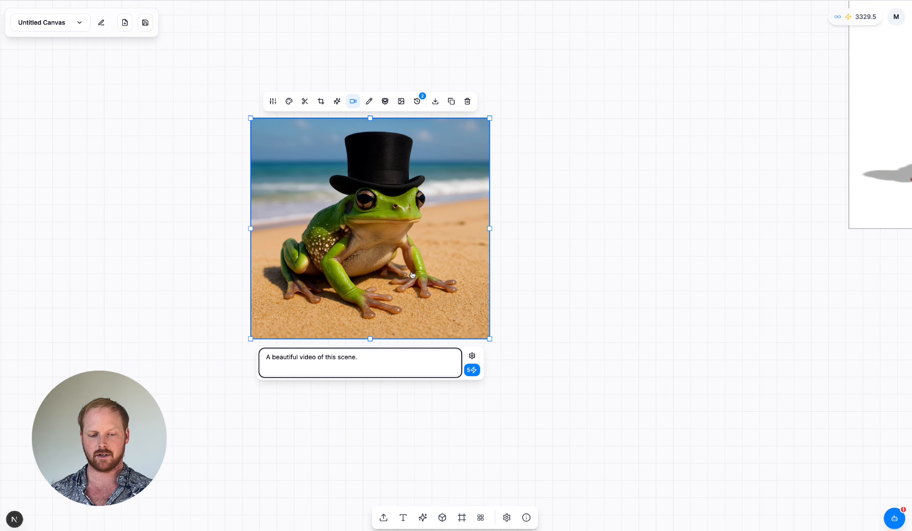
click(472, 356)
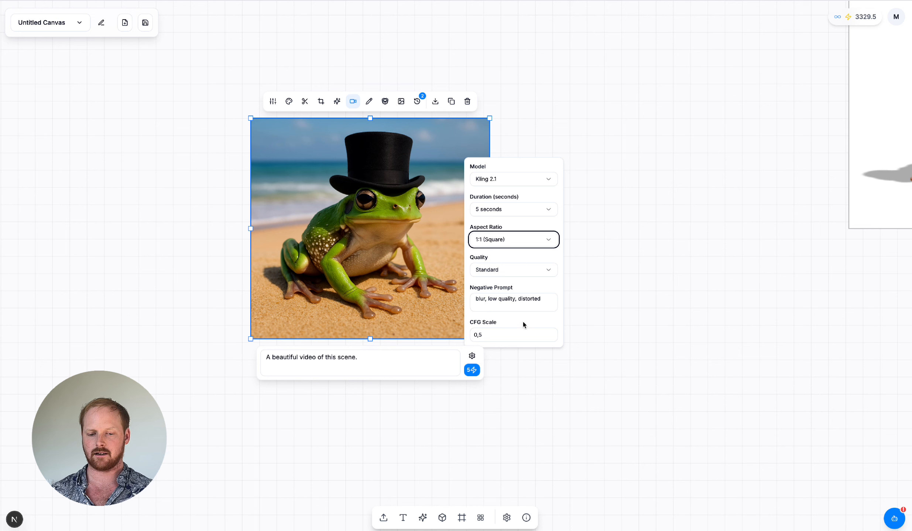
triple_click(397, 365)
text(Make a wave flush away the frog)
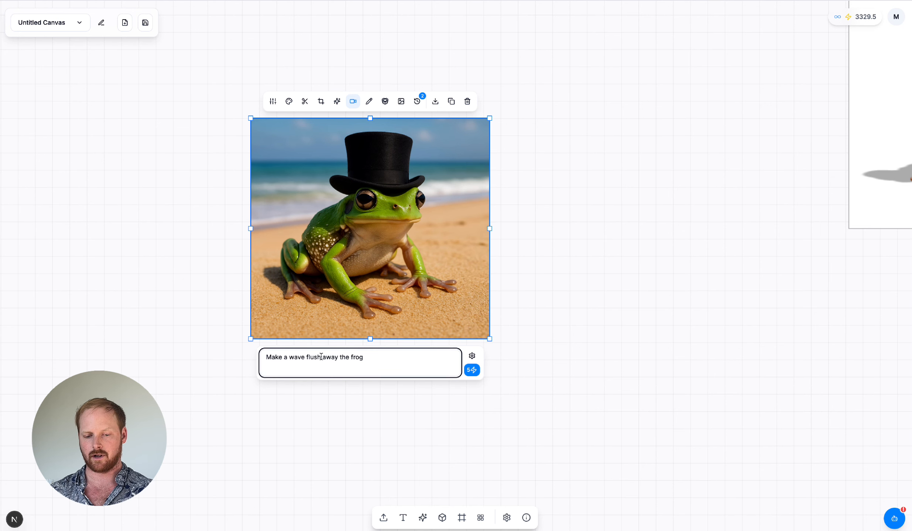
click(472, 370)
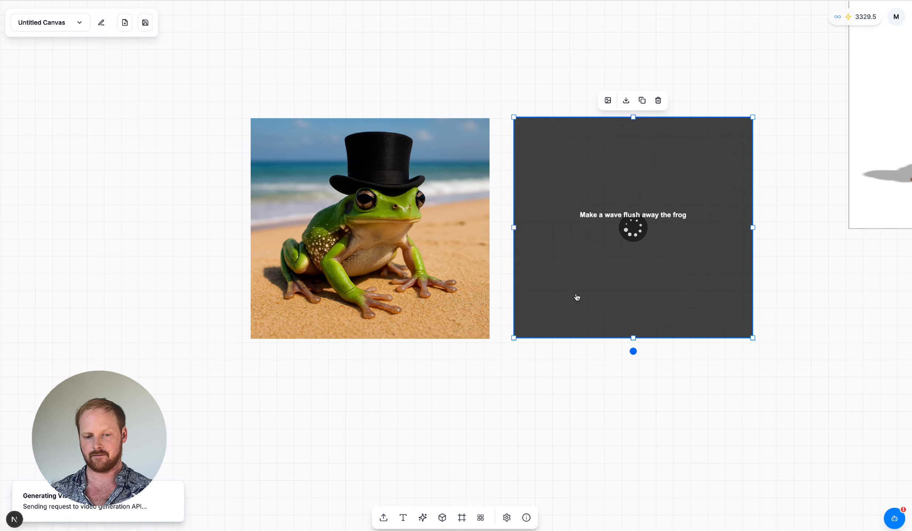
Step: Shrink the generated frog video from its upper-left corner so it no longer overlaps the source picture
scroll(577, 298, right, 2)
scroll(577, 297, up, 1)
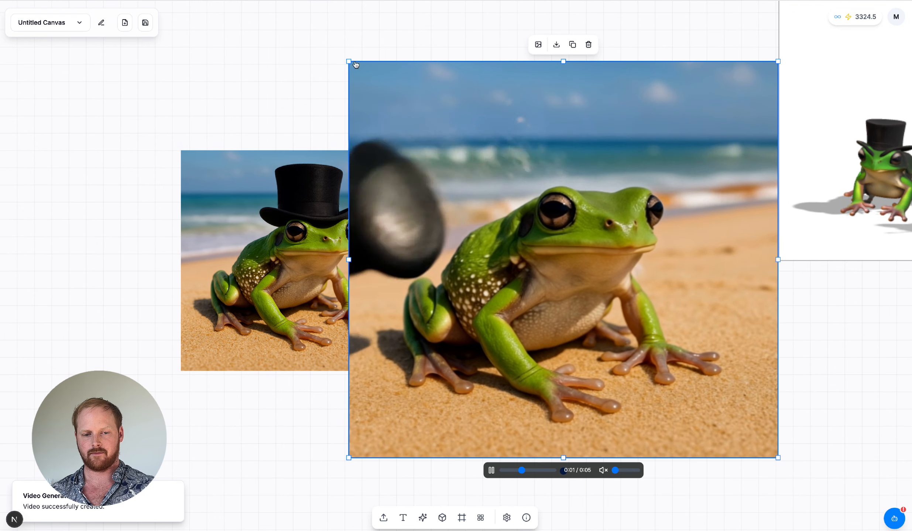
click(355, 64)
drag(349, 62, 503, 194)
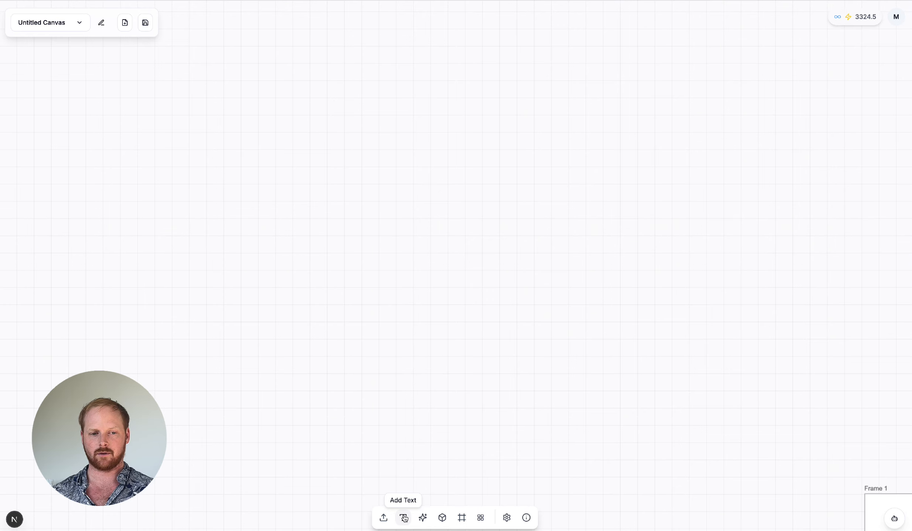
Step: Add a text element in an empty canvas area, enlarge it to size 90 and change its wording to "Hi"
click(403, 518)
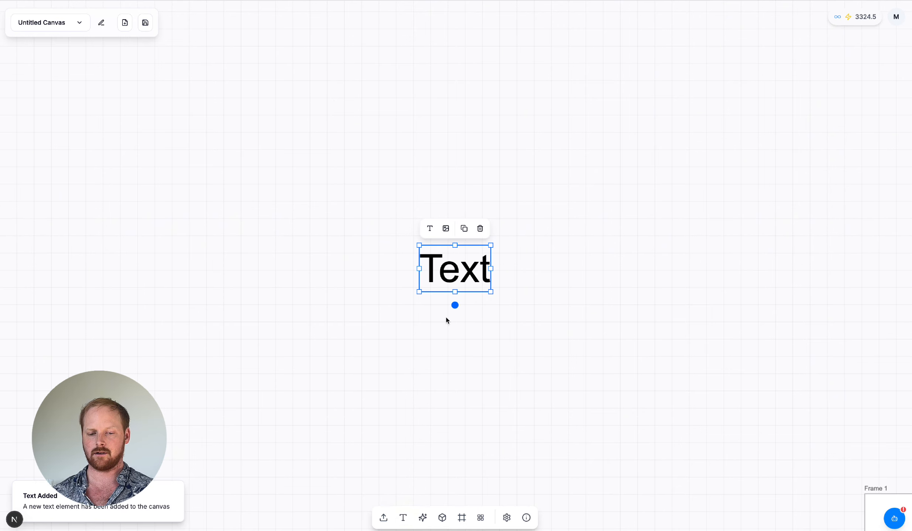
drag(495, 299, 533, 329)
double_click(452, 272)
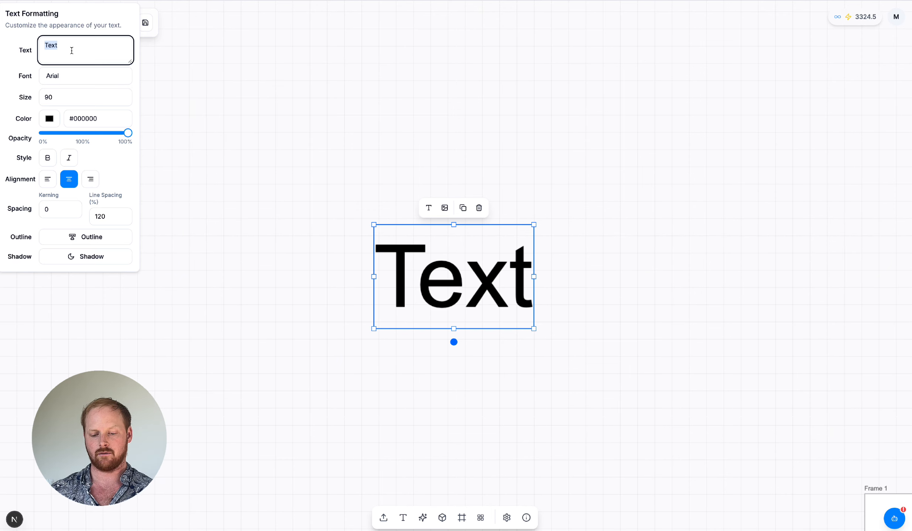
text(L)
key(BackSpace)
text(Hi)
Step: Color the "Hi" text red (#db0000) and change its font to Impact
click(85, 77)
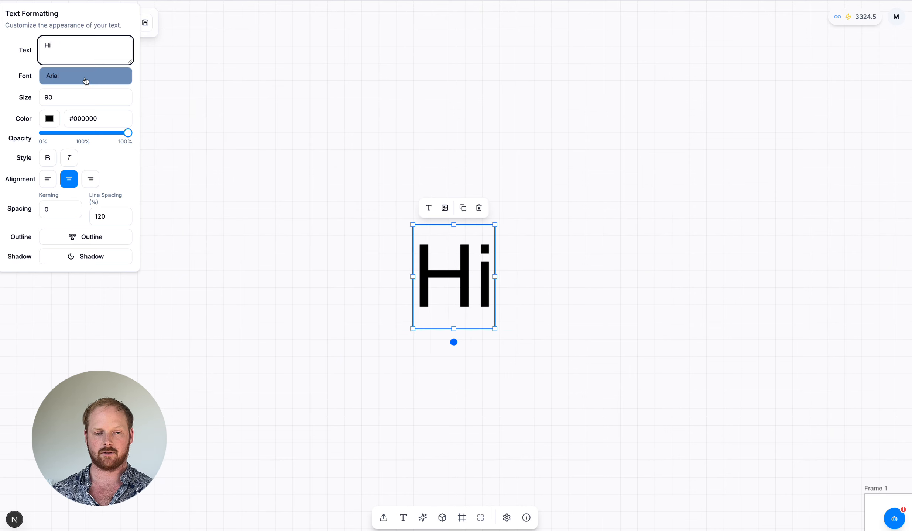
click(86, 80)
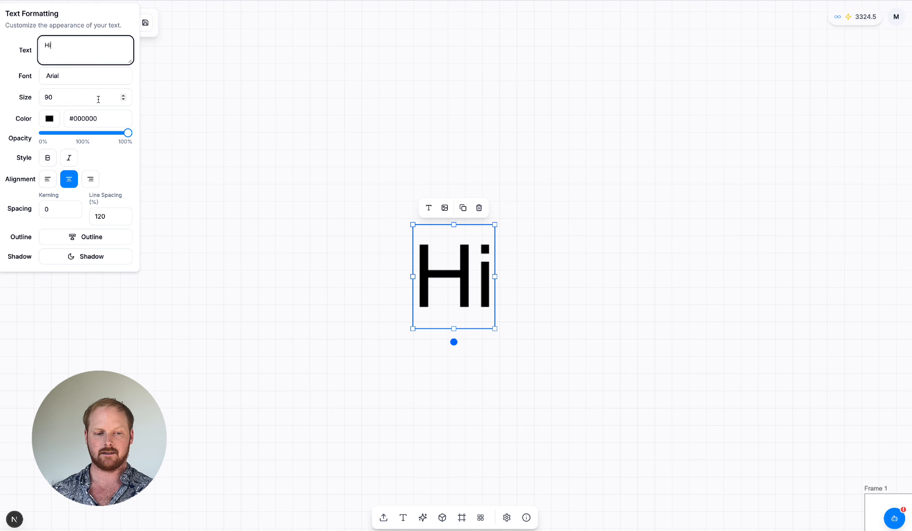
click(58, 121)
click(124, 135)
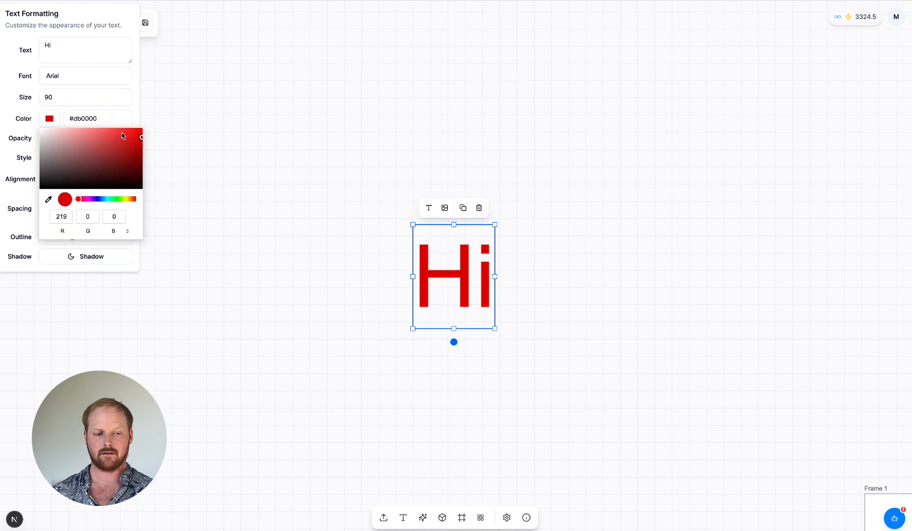
click(12, 130)
click(76, 82)
scroll(88, 200, down, 3)
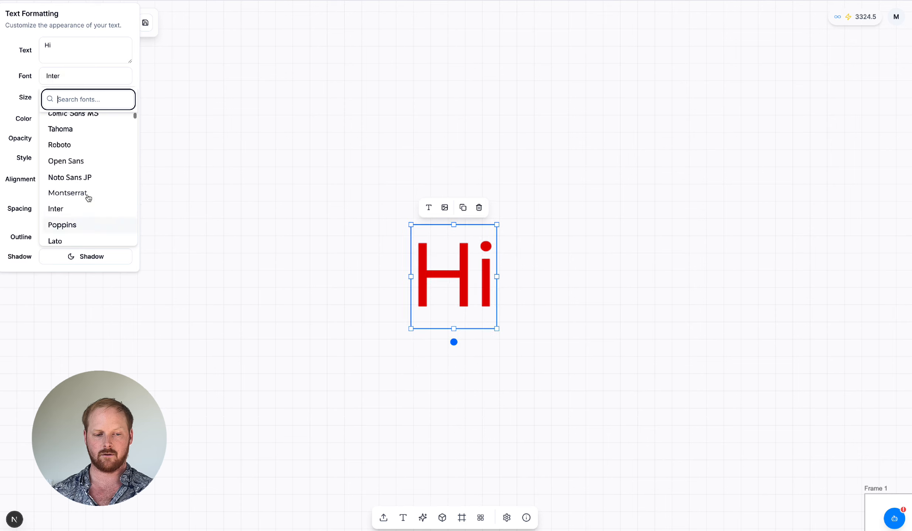
scroll(91, 157, down, 3)
click(93, 163)
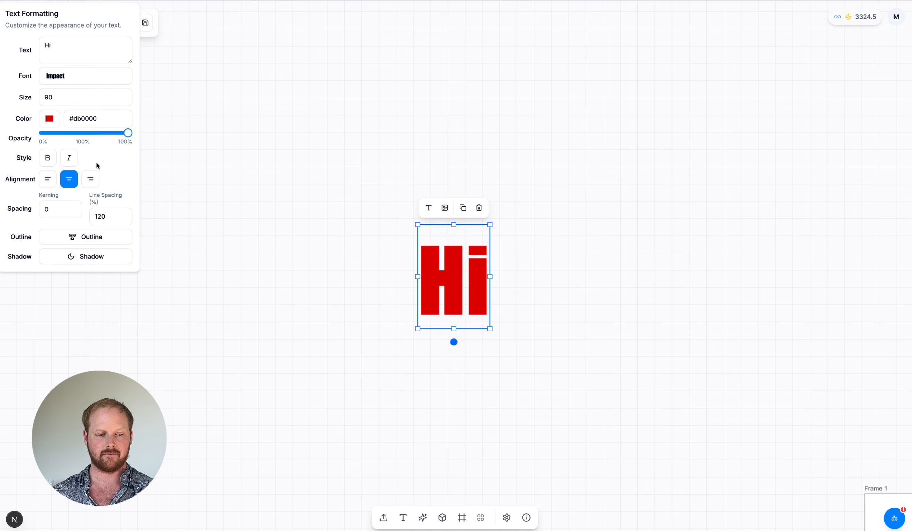
Step: Pad the word "Hi" with a space on either side and set the text in italics
click(59, 48)
key(BackSpace)
key(BackSpace)
text(Hi)
click(69, 158)
click(47, 158)
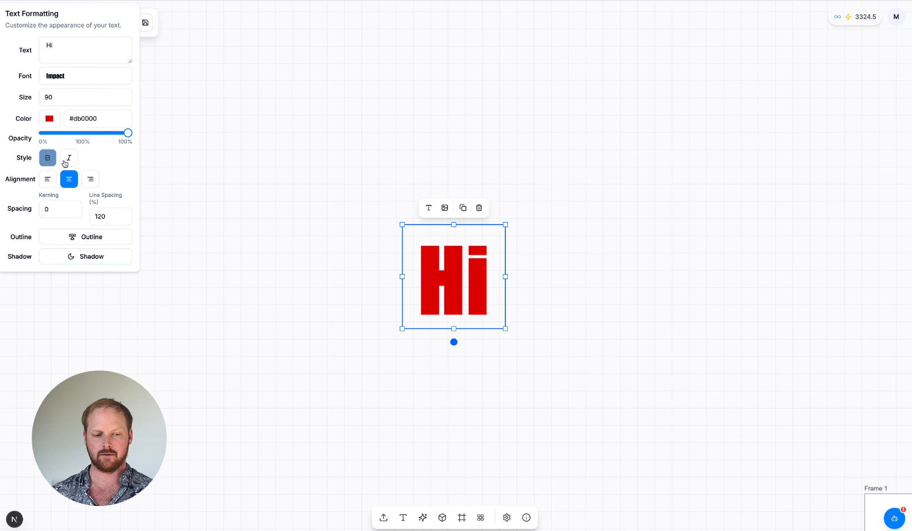
click(69, 159)
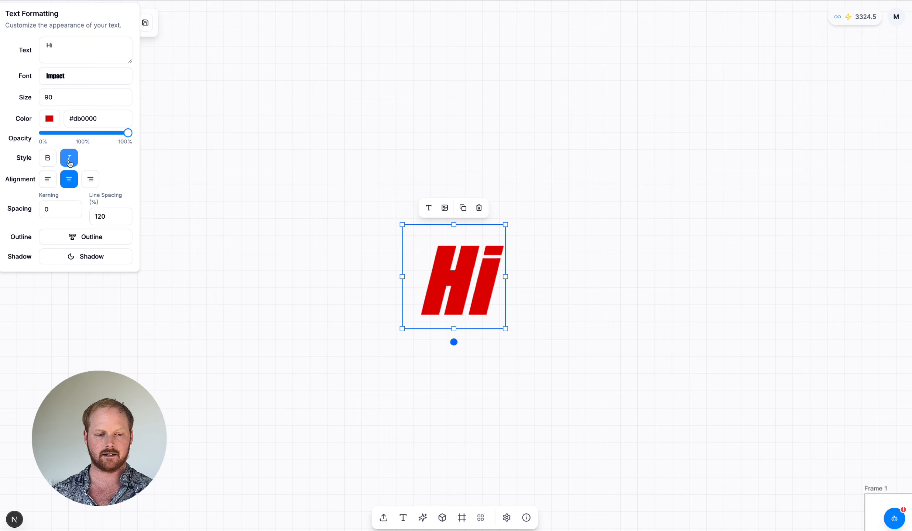
Step: Give the "Hi" text a thick blue outline and a drop shadow
click(85, 237)
click(109, 266)
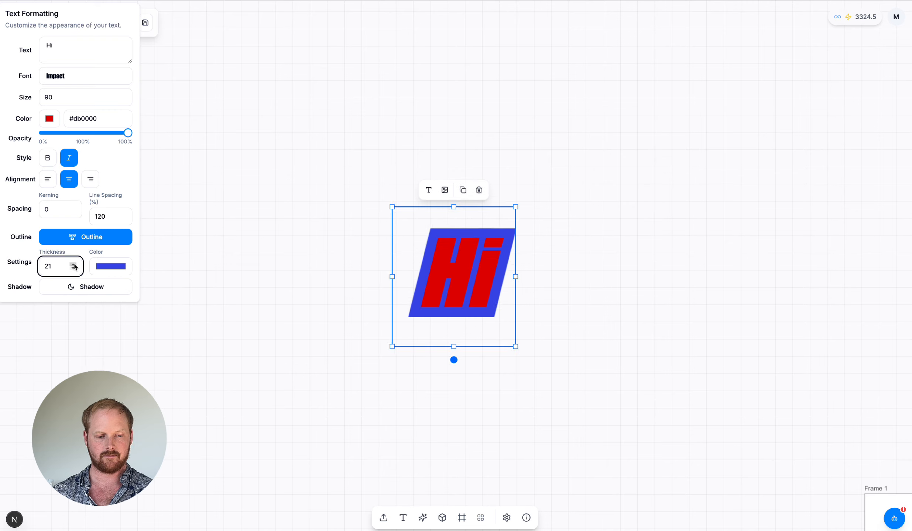
click(70, 287)
drag(61, 309, 74, 311)
drag(74, 311, 78, 311)
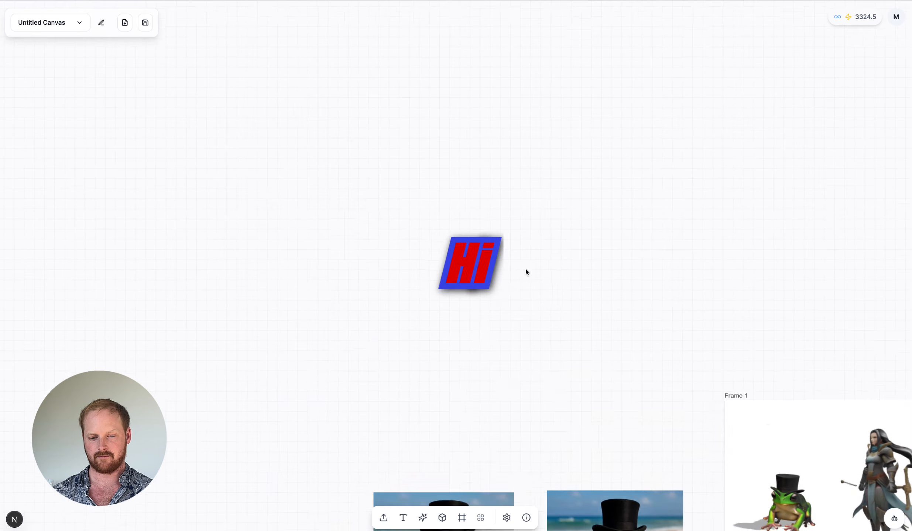
Step: Open the AI assistant chat and send the message "Hi"
scroll(525, 268, right, 10)
scroll(492, 254, up, 3)
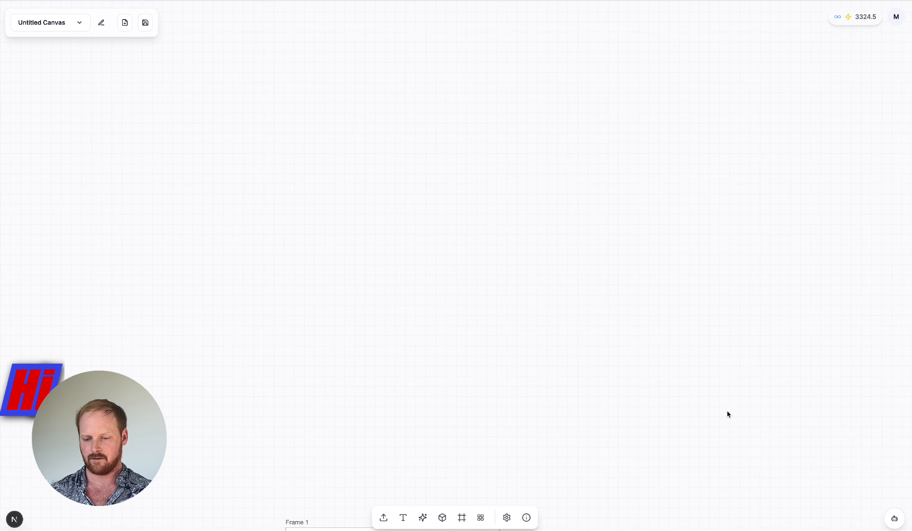
click(895, 520)
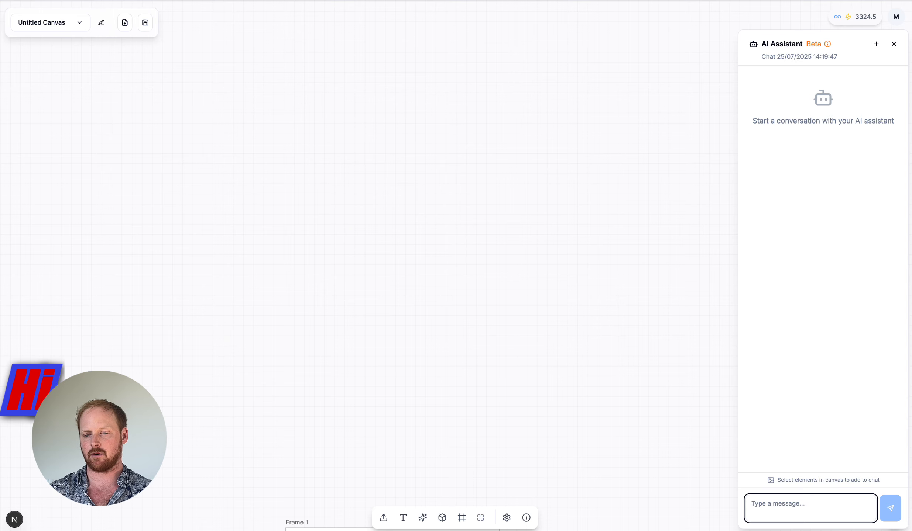
text(Hi)
key(Return)
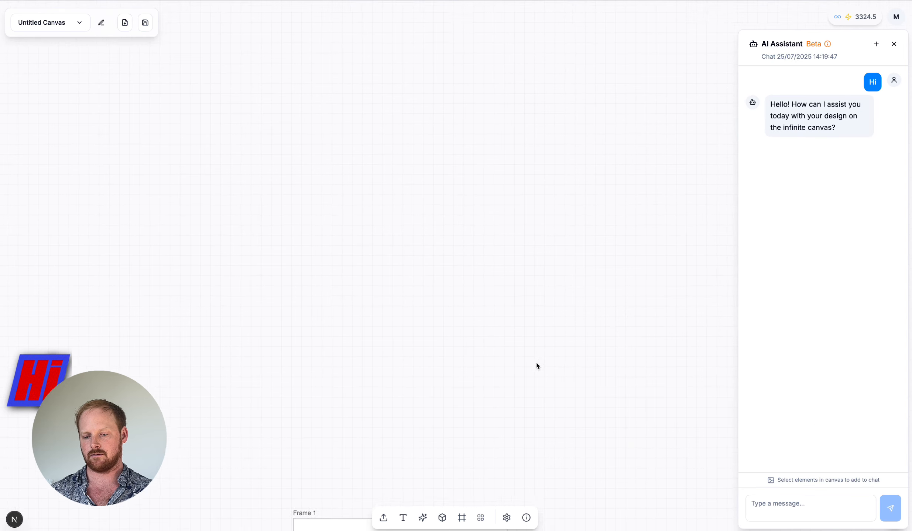
Step: Shift the frog video slightly upward and attach the beach picture of the top-hat frog and the "Hi" text to the chat
scroll(535, 361, down, 6)
scroll(369, 317, left, 5)
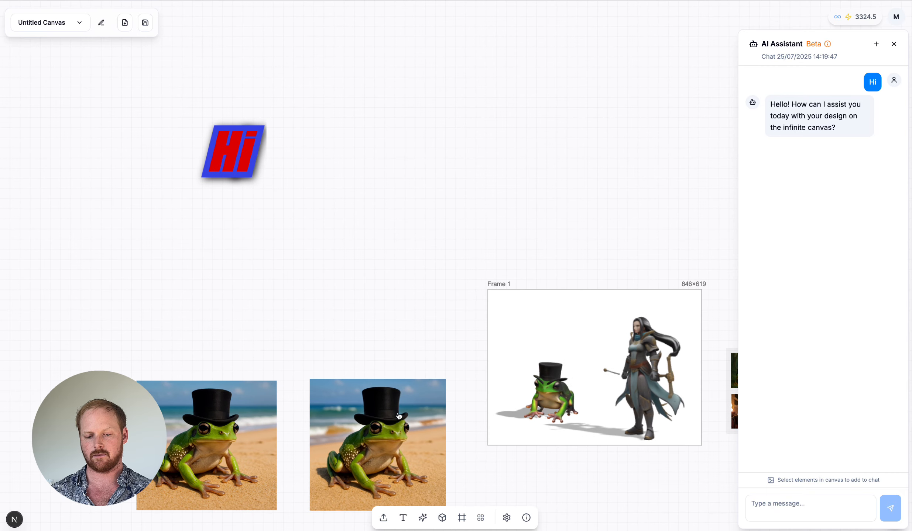
drag(397, 411, 404, 376)
click(251, 410)
scroll(274, 305, left, 2)
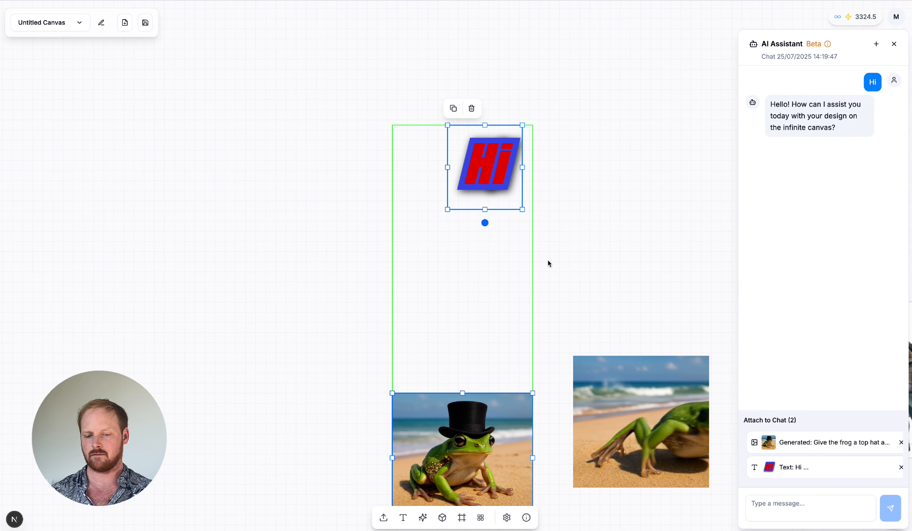
scroll(548, 260, down, 1)
scroll(548, 260, right, 1)
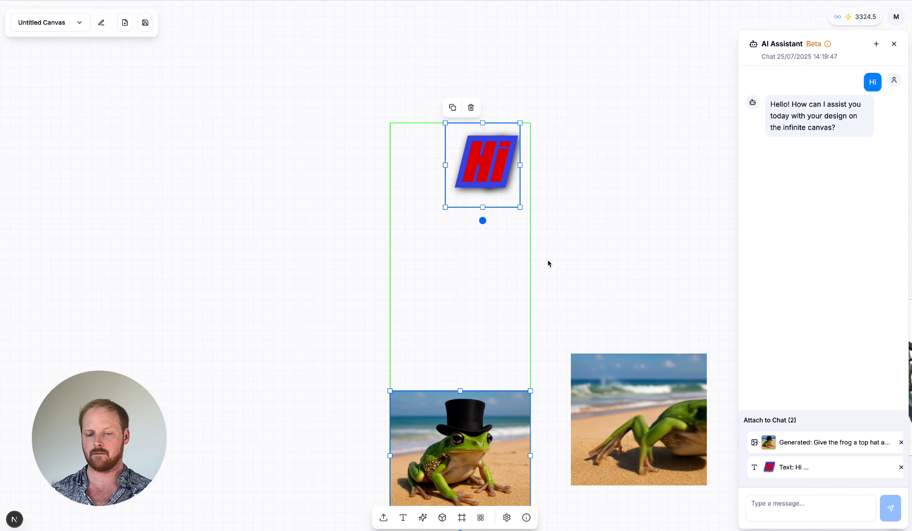
Step: Send the assistant the request "Give us some product ideas based on these images" with both attached elements
click(802, 514)
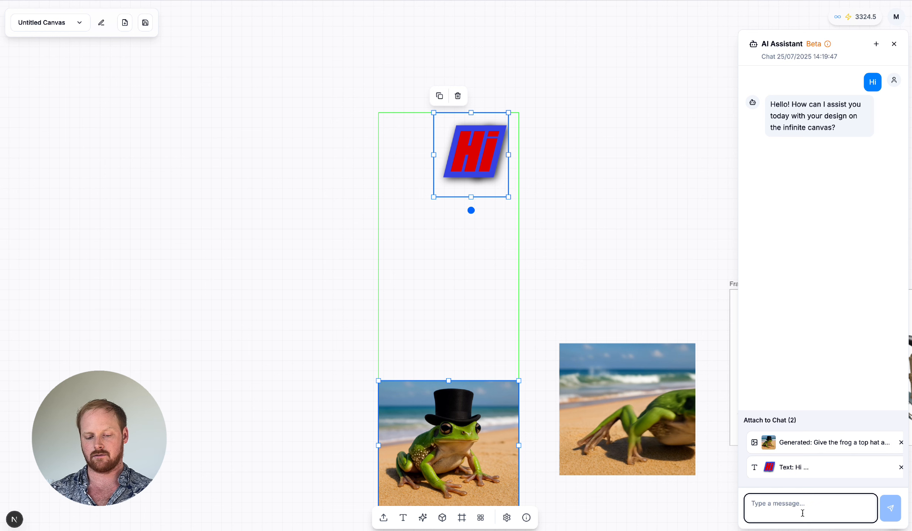
text(Give us some )
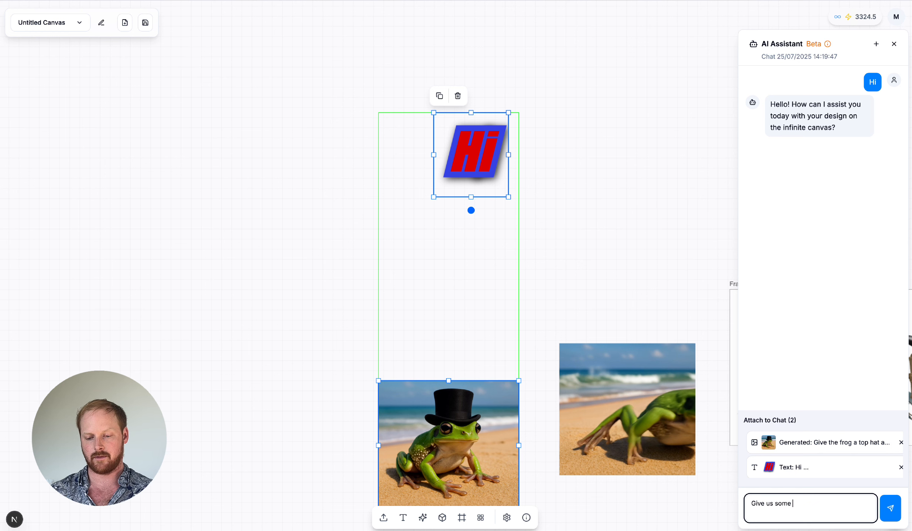
text(product ideas base)
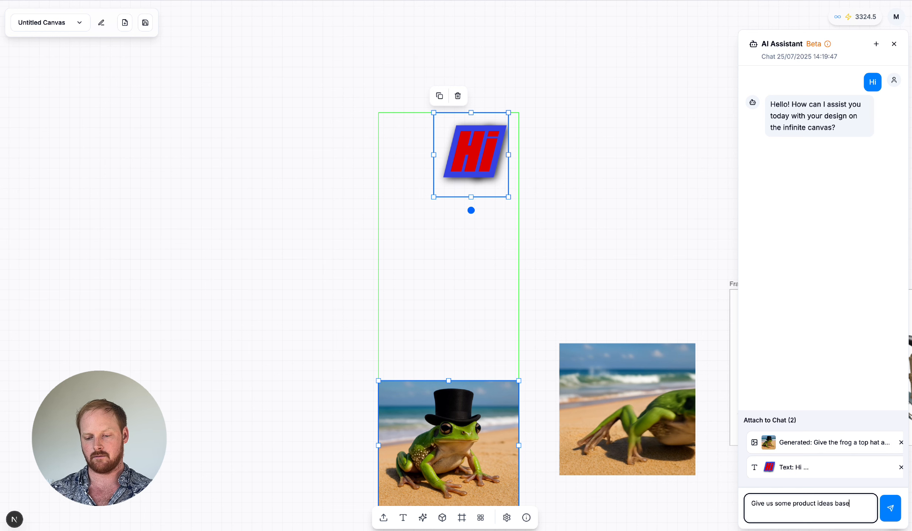
text(d on these)
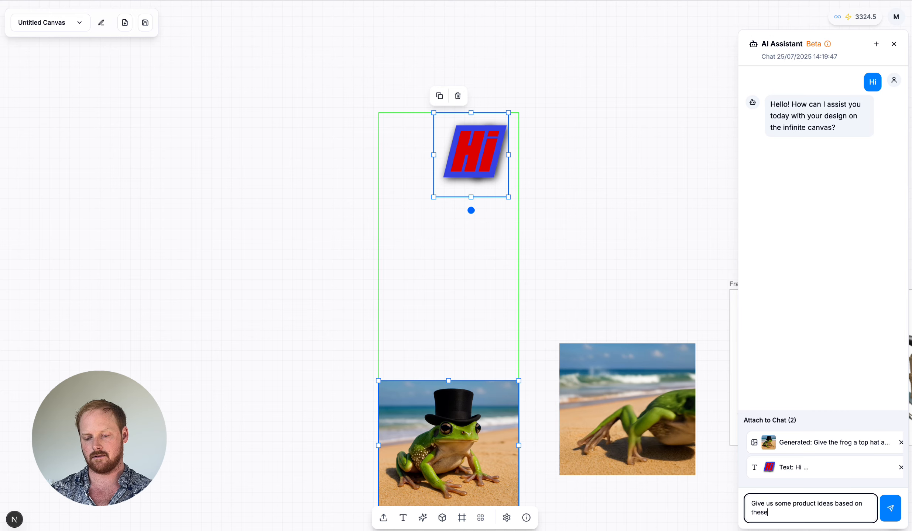
text( images)
key(Return)
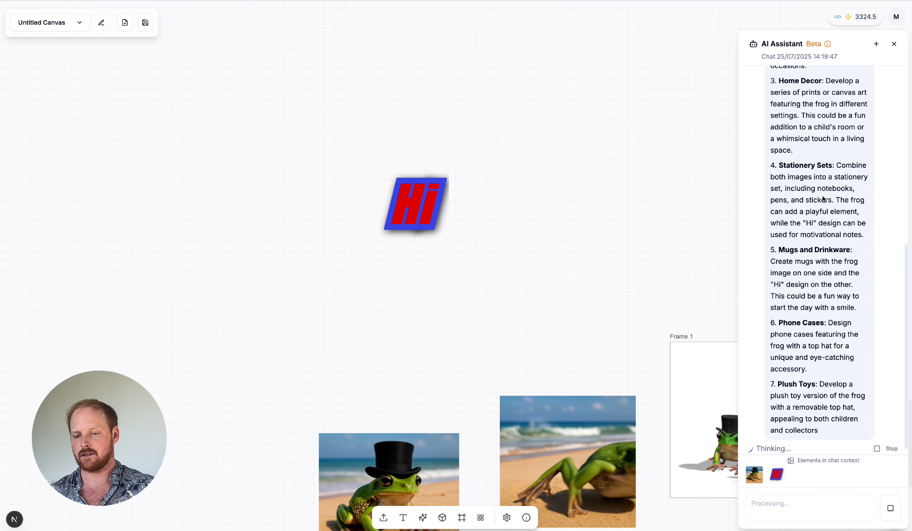
Step: Send the assistant the request "Use frog image as a reference to create mockups for these different products" with the top-hat frog beach picture attached
scroll(588, 289, up, 5)
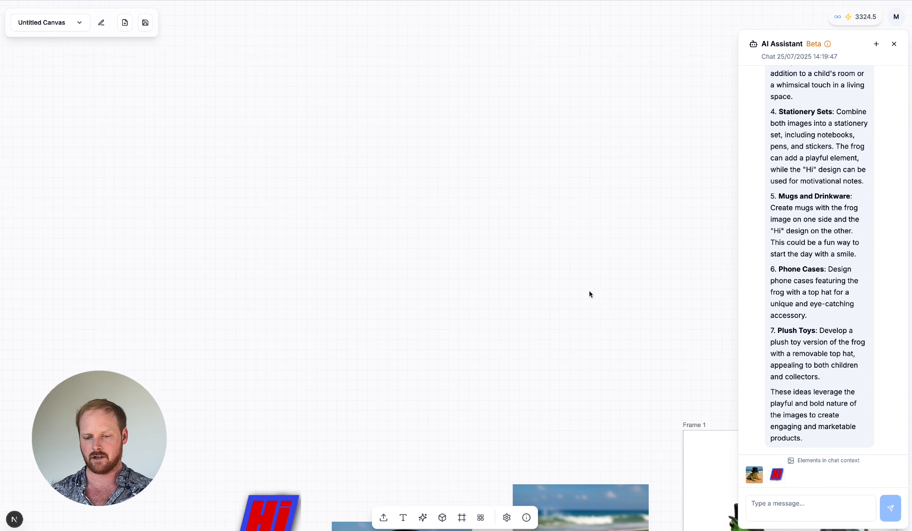
click(787, 507)
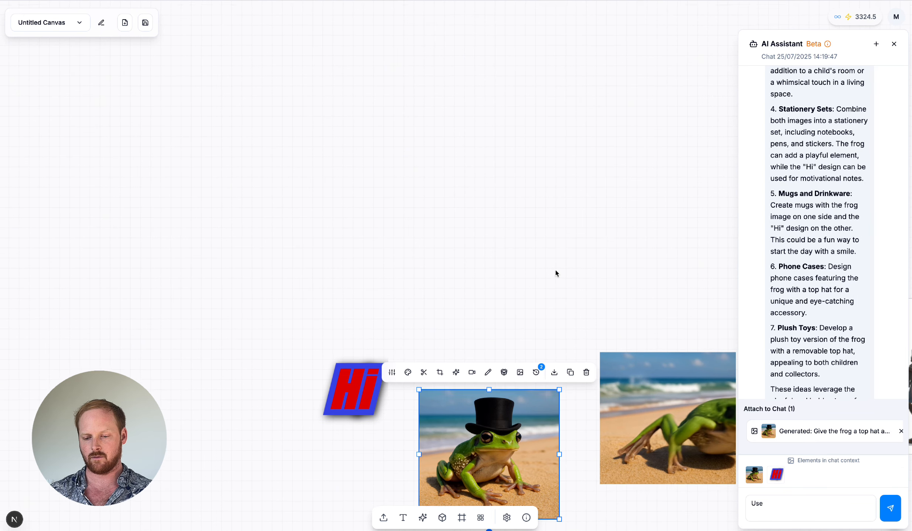
scroll(555, 271, up, 3)
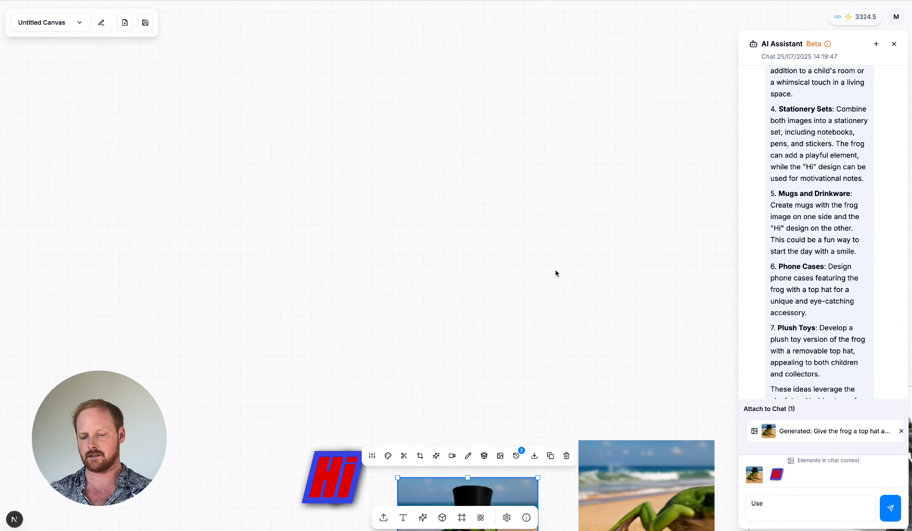
scroll(555, 270, up, 1)
click(778, 511)
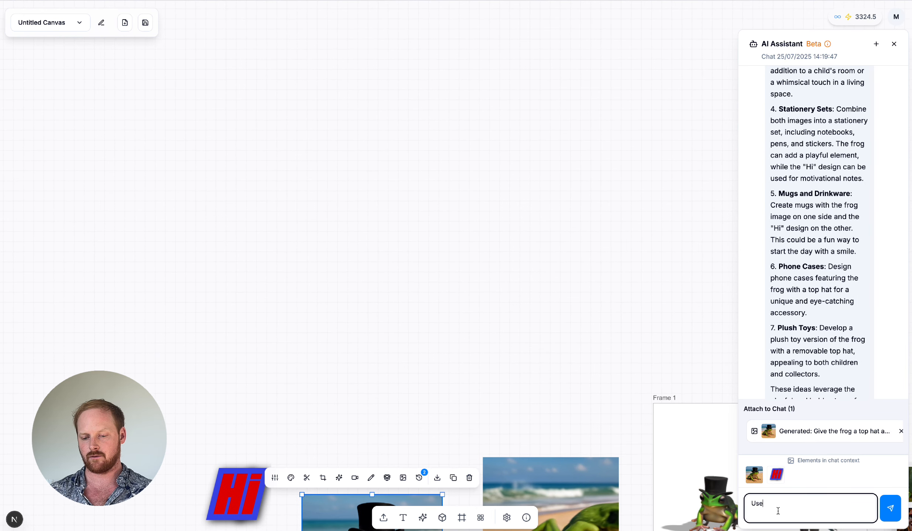
text(frog image to create )
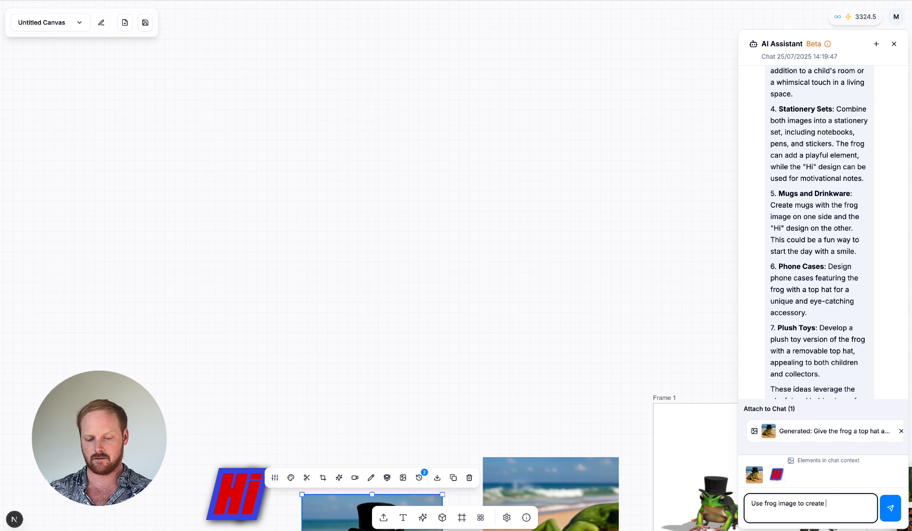
text(muckups for the)
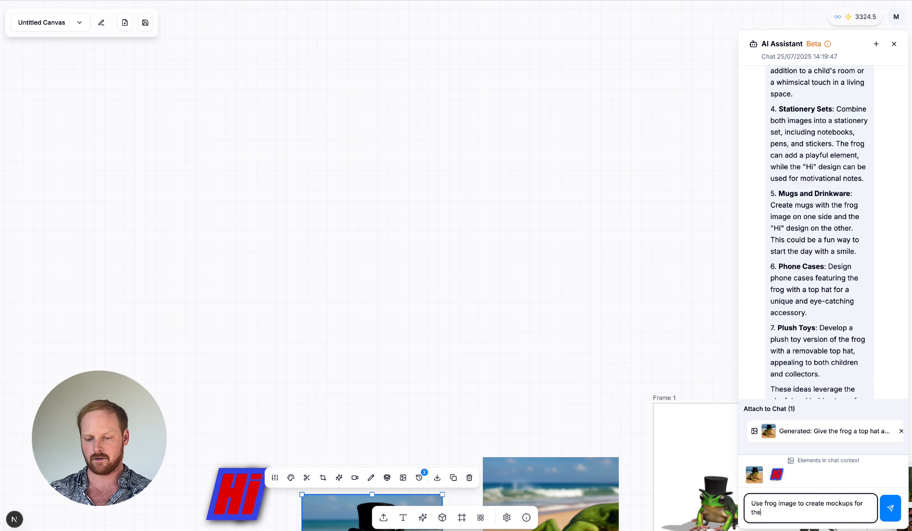
text(se different)
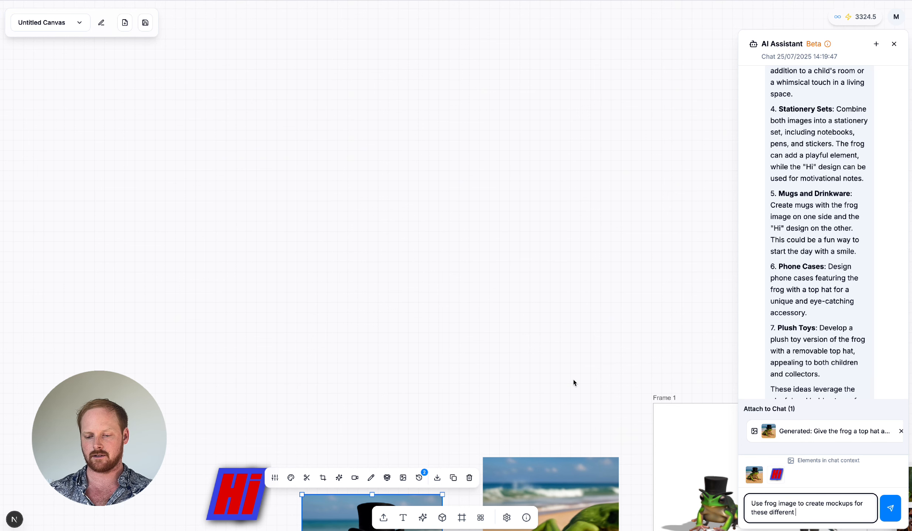
text( products)
click(796, 504)
text(as a reference)
key(Return)
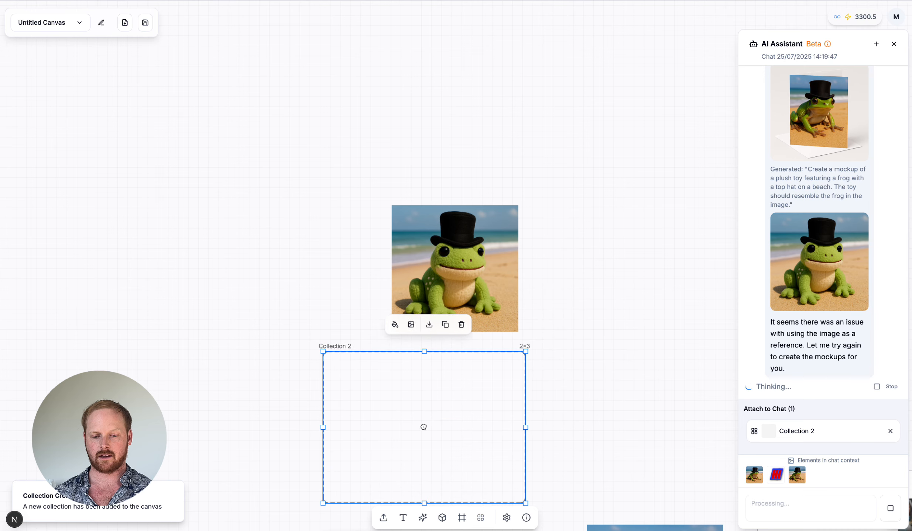
Step: Move the generated frog product mockups into the empty 2×3 collection, Collection 2
drag(337, 153, 437, 355)
scroll(442, 358, down, 2)
drag(513, 444, 502, 359)
Step: Examine the T-shirt, mug, phone case, greeting card and plush toy mockups in the collection up close
scroll(382, 261, up, 8)
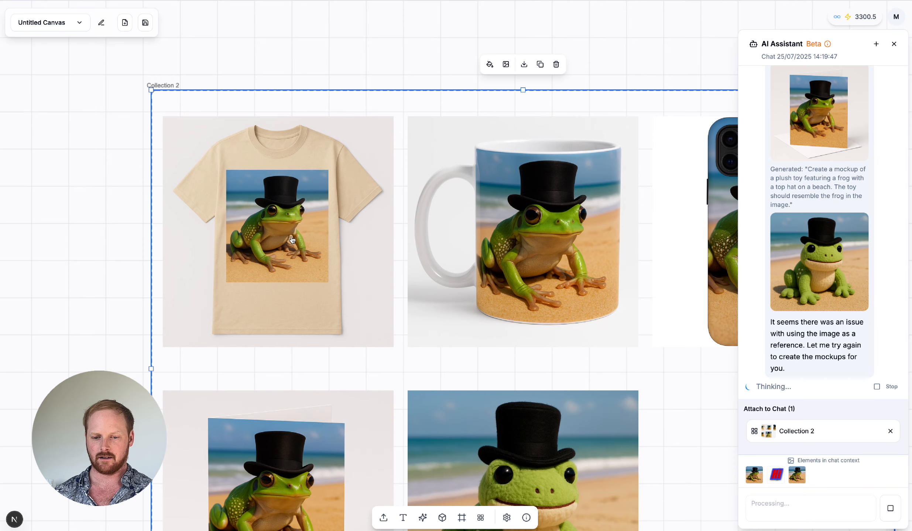
scroll(292, 240, right, 3)
scroll(486, 228, right, 5)
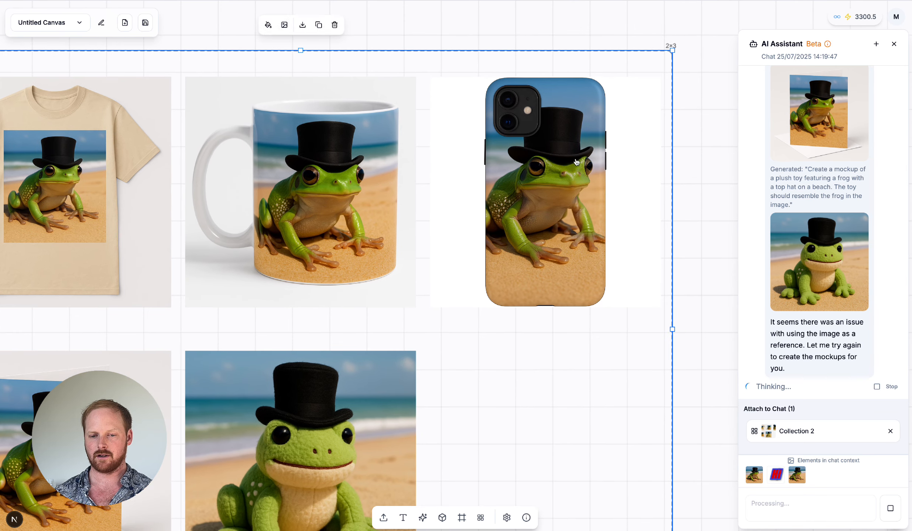
scroll(524, 199, down, 5)
scroll(523, 199, left, 3)
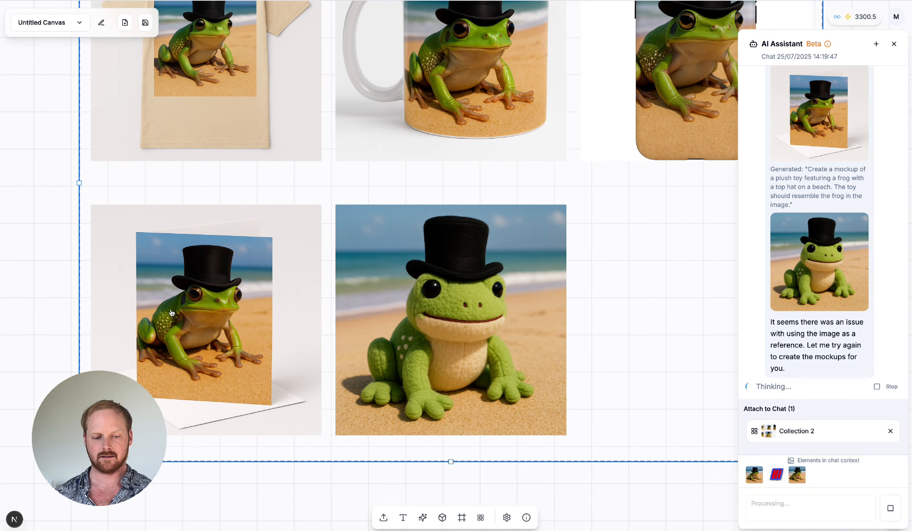
scroll(466, 293, right, 2)
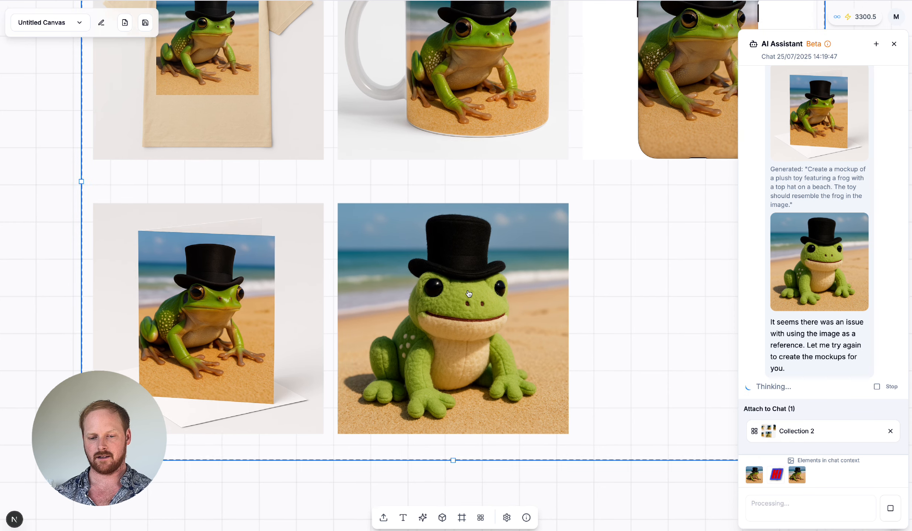